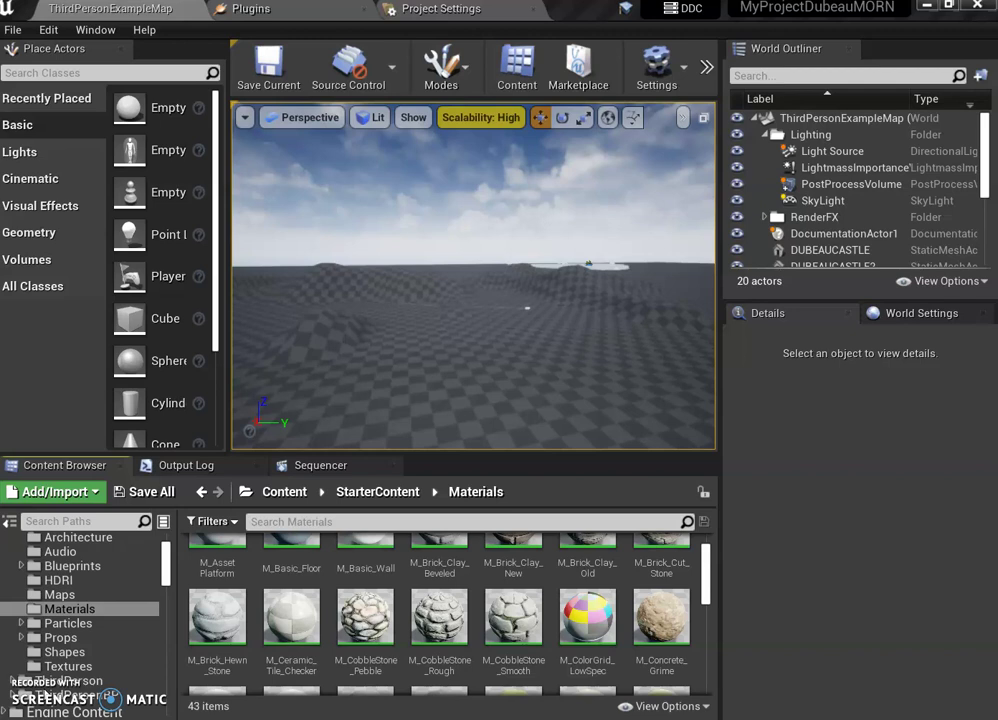
Return to the top-level Content folder and turn the view to face the castle's hexagon-patterned wall
left_click(272, 492)
right_click_drag(535, 283, 949, 307)
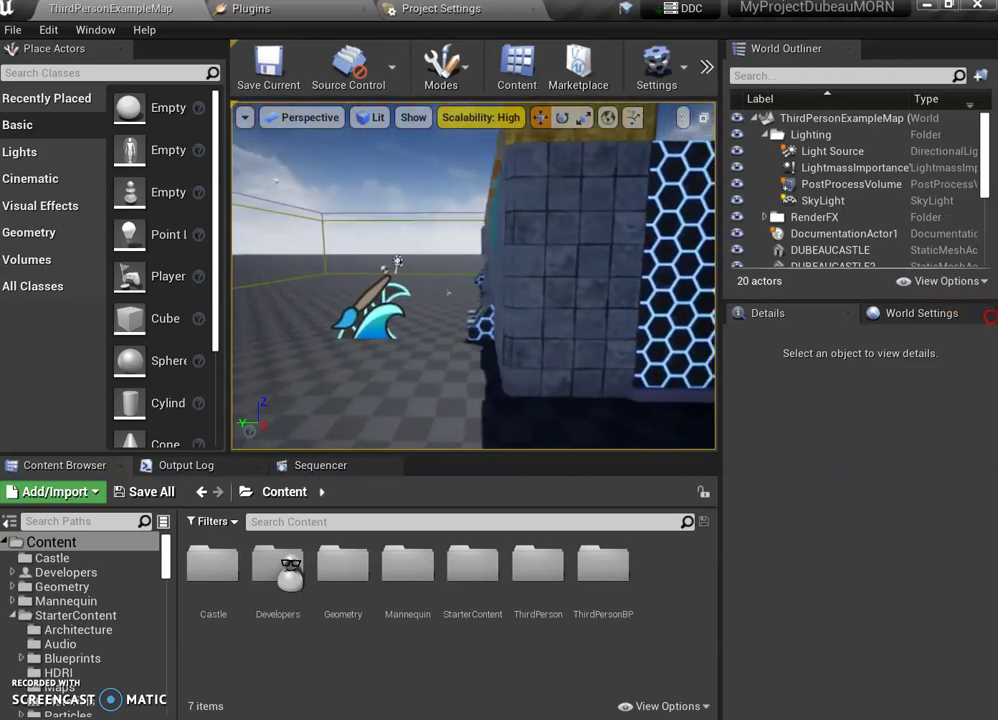
right_click_drag(473, 275, 494, 285)
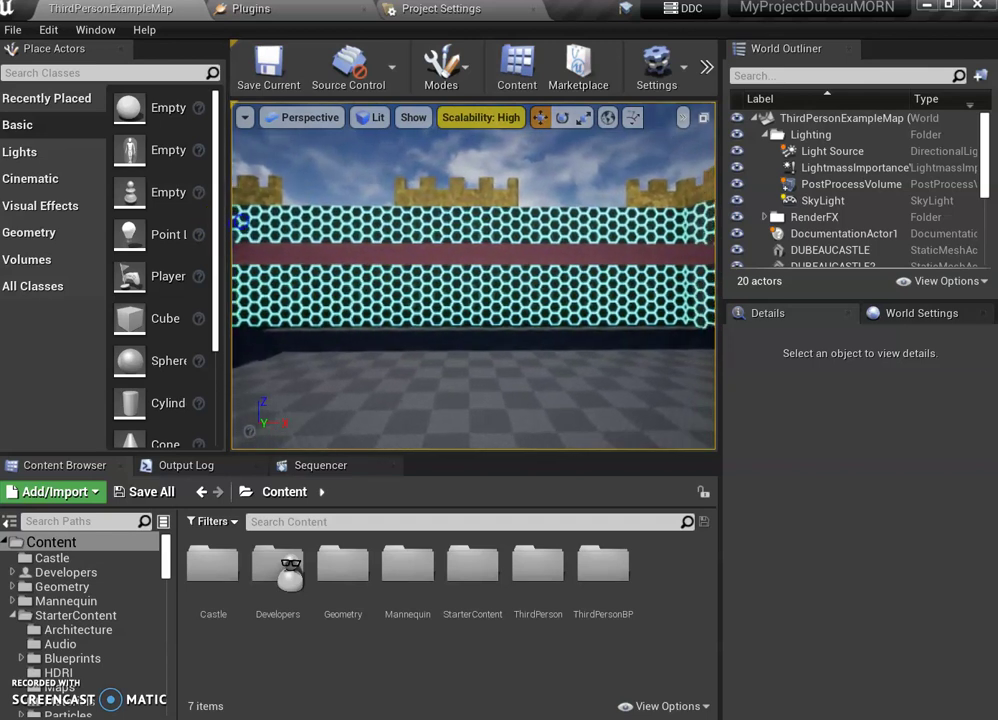
Place a Cube before the castle wall and scale it into a 3.0 × 2.5625 × 0.3125 slab
scroll(158, 260, "down", 1)
left_click_drag(167, 290, 389, 339)
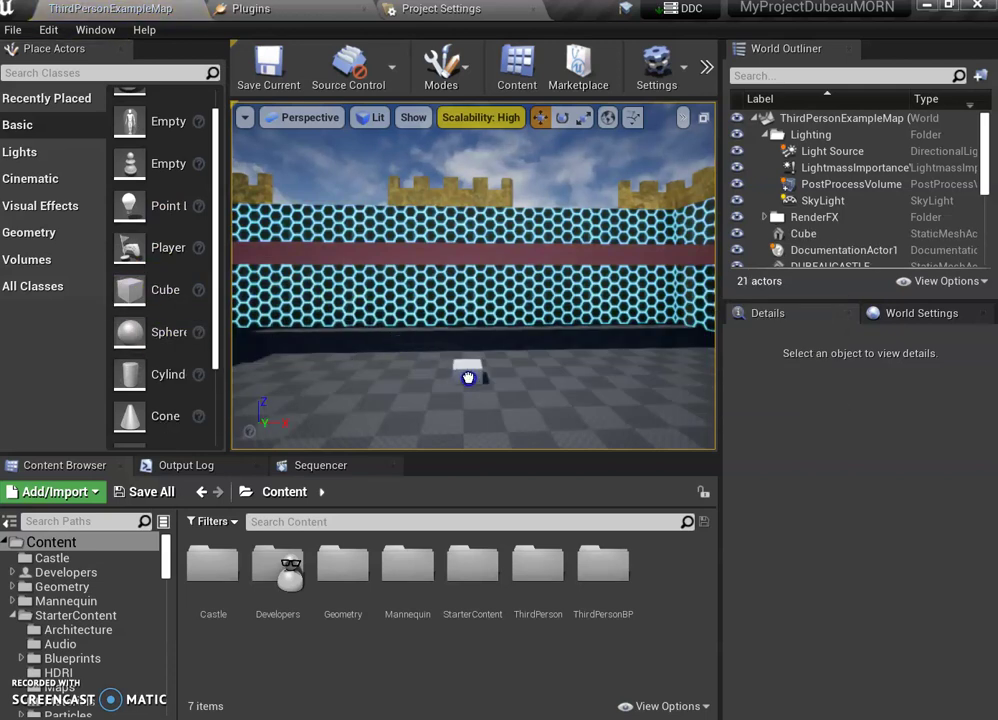
left_click(468, 376)
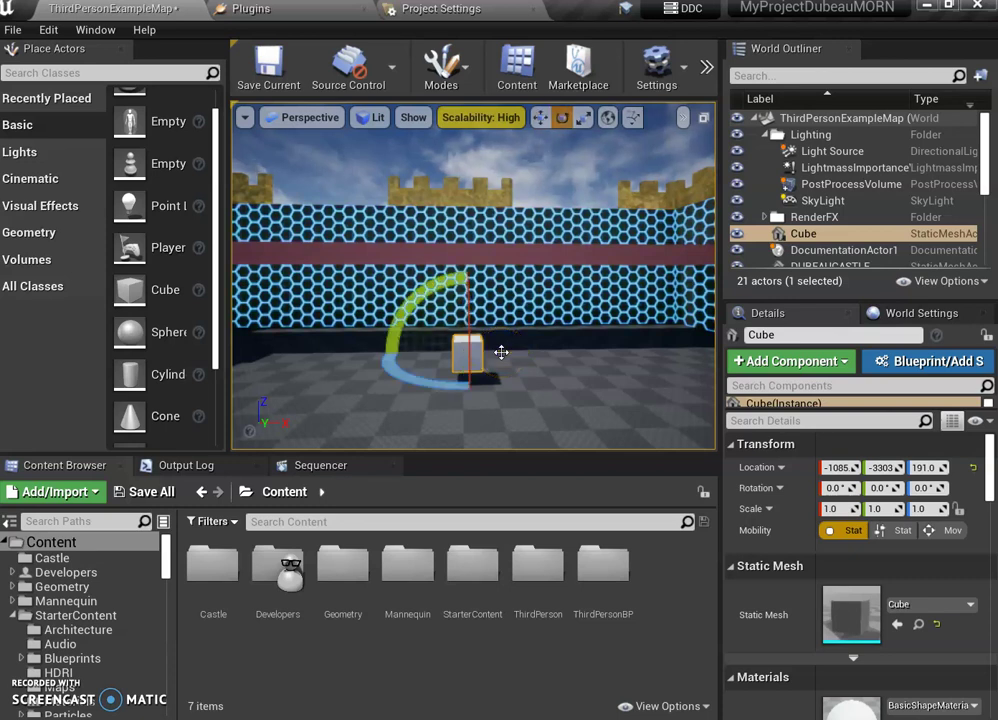
key("r")
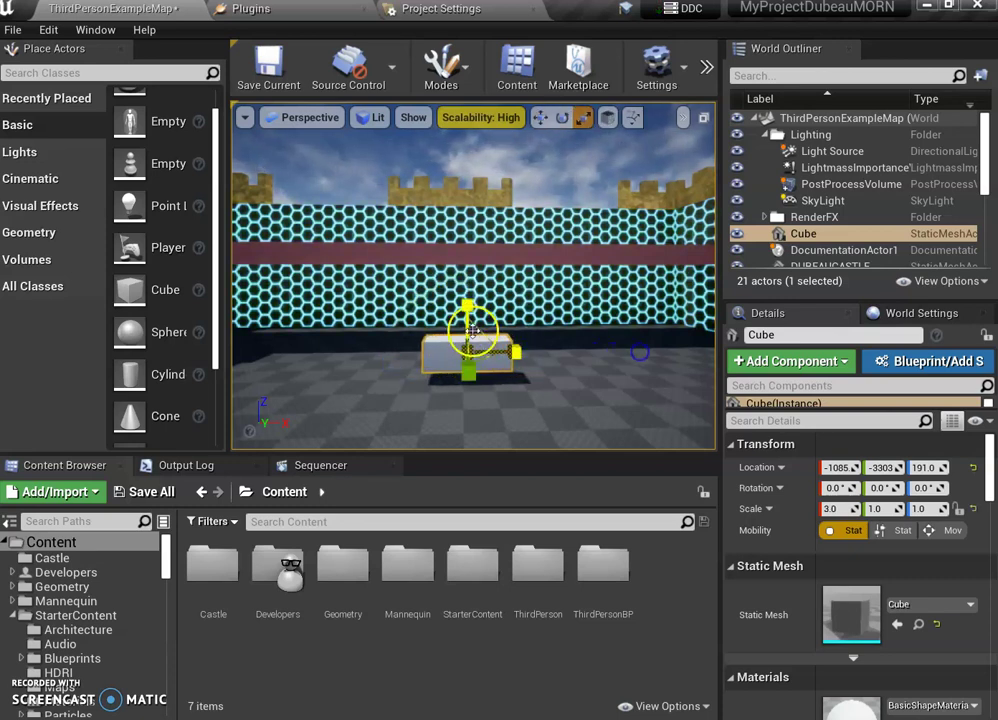
left_click_drag(468, 394, 500, 465)
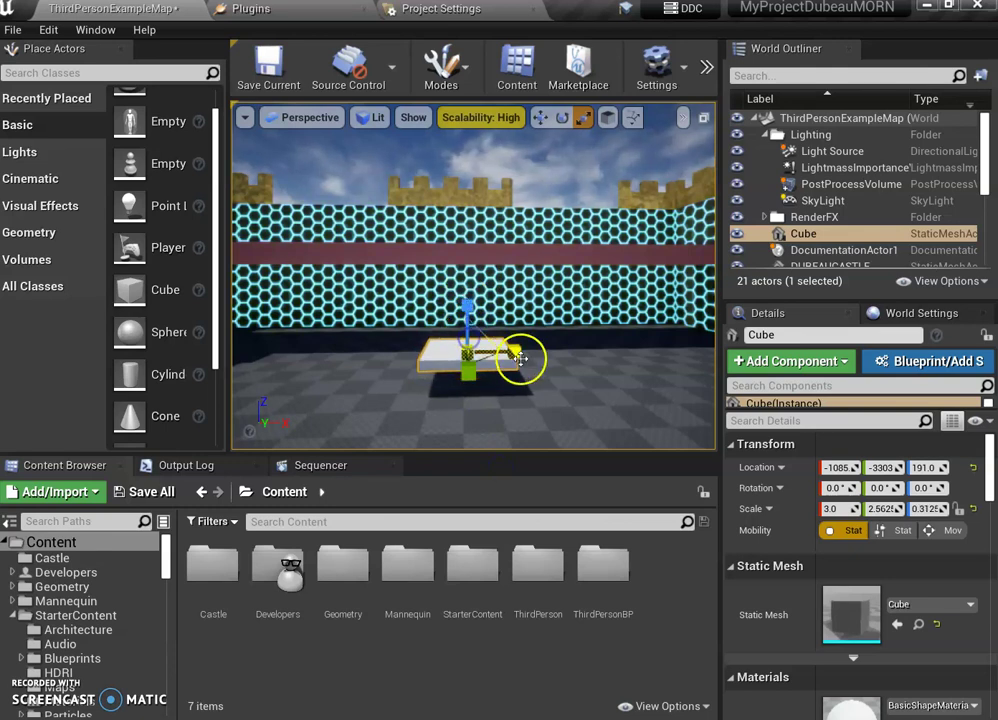
right_click_drag(564, 392, 515, 393)
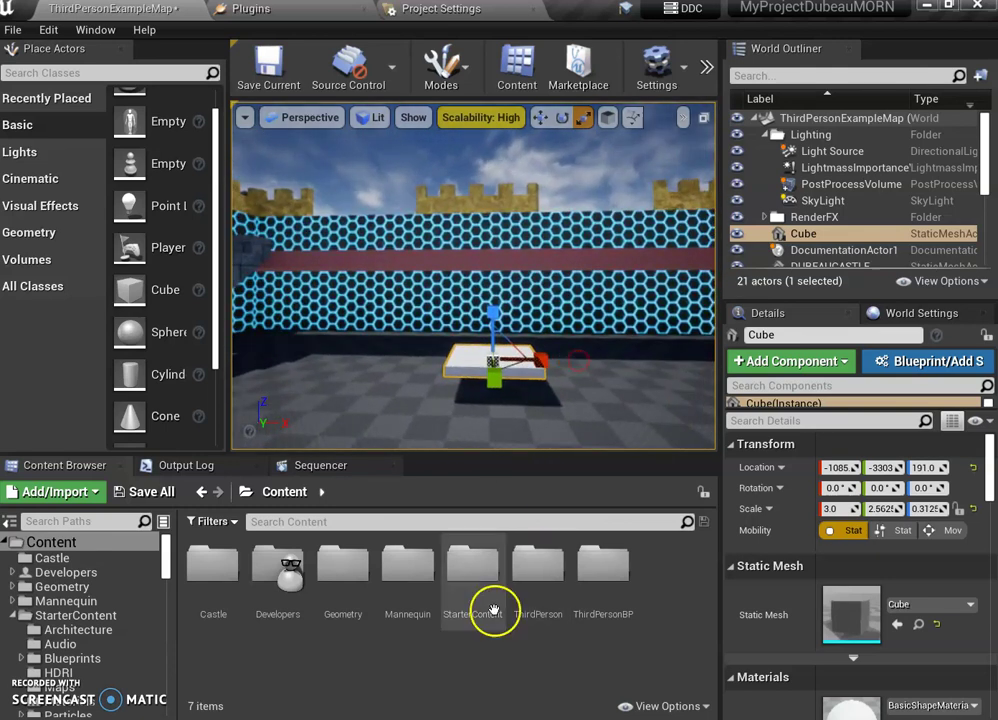
Create a new folder in Content named 'elevator'
right_click(408, 656)
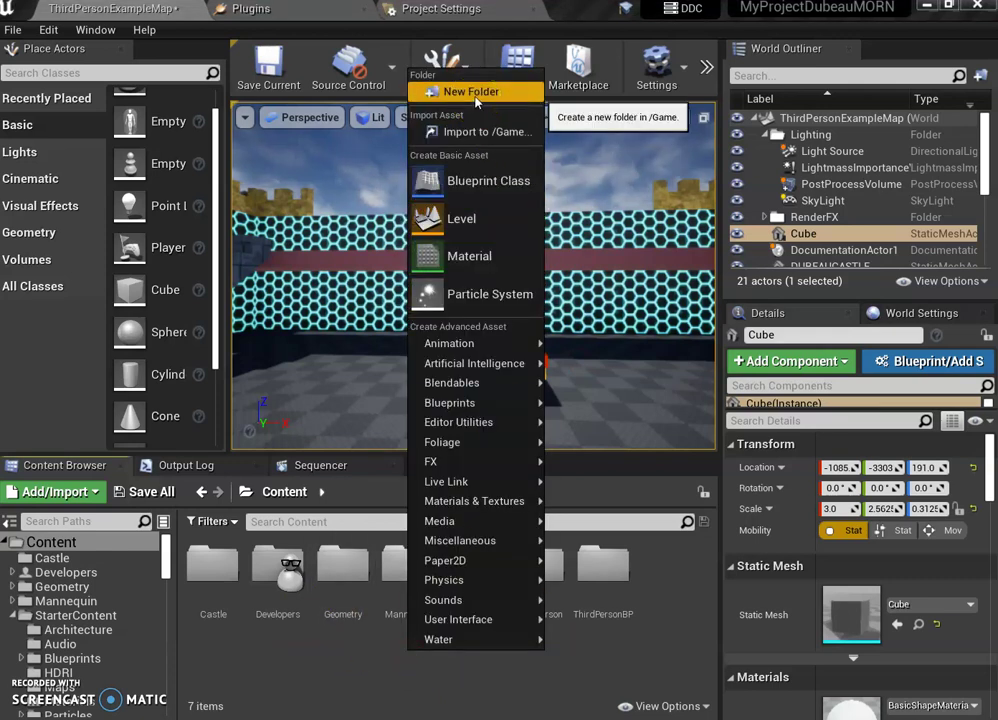
left_click(475, 94)
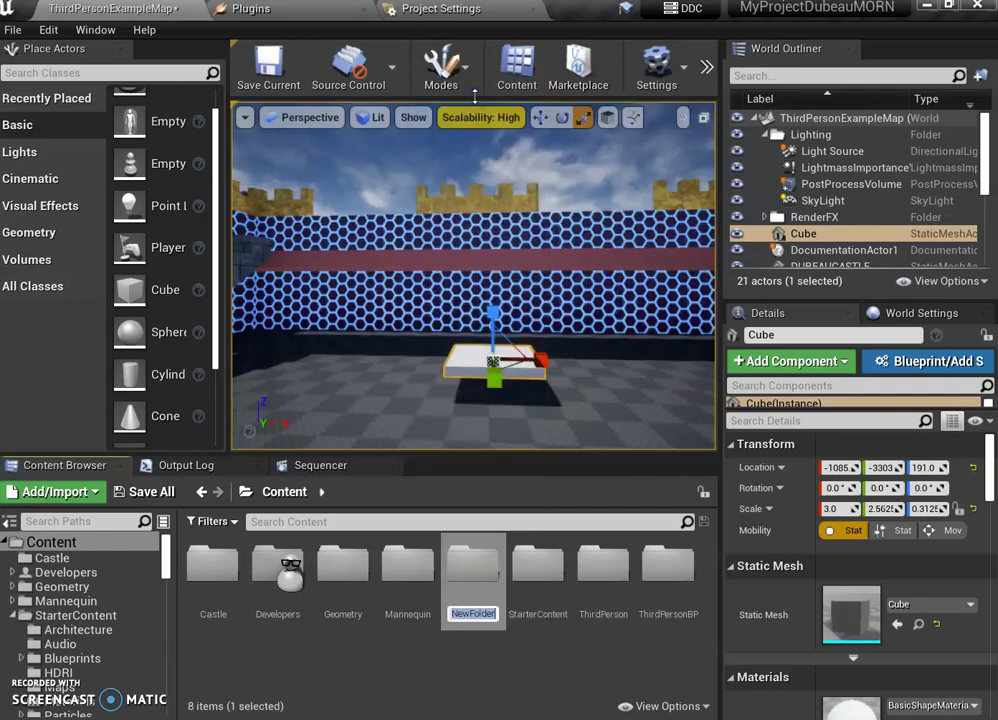
type("cin")
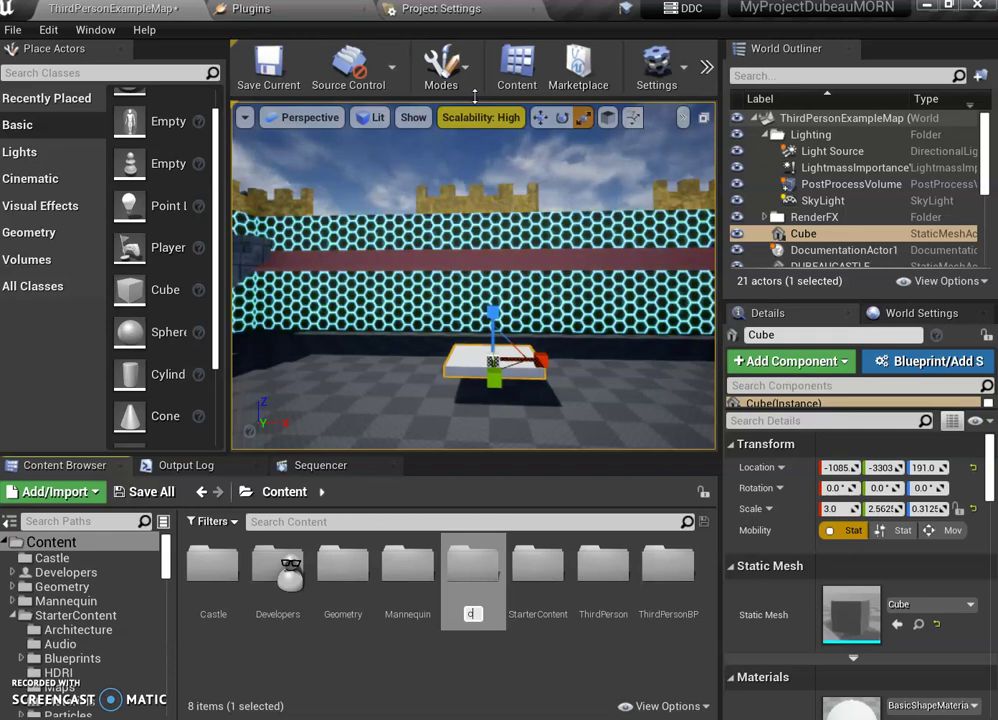
key("BackSpace")
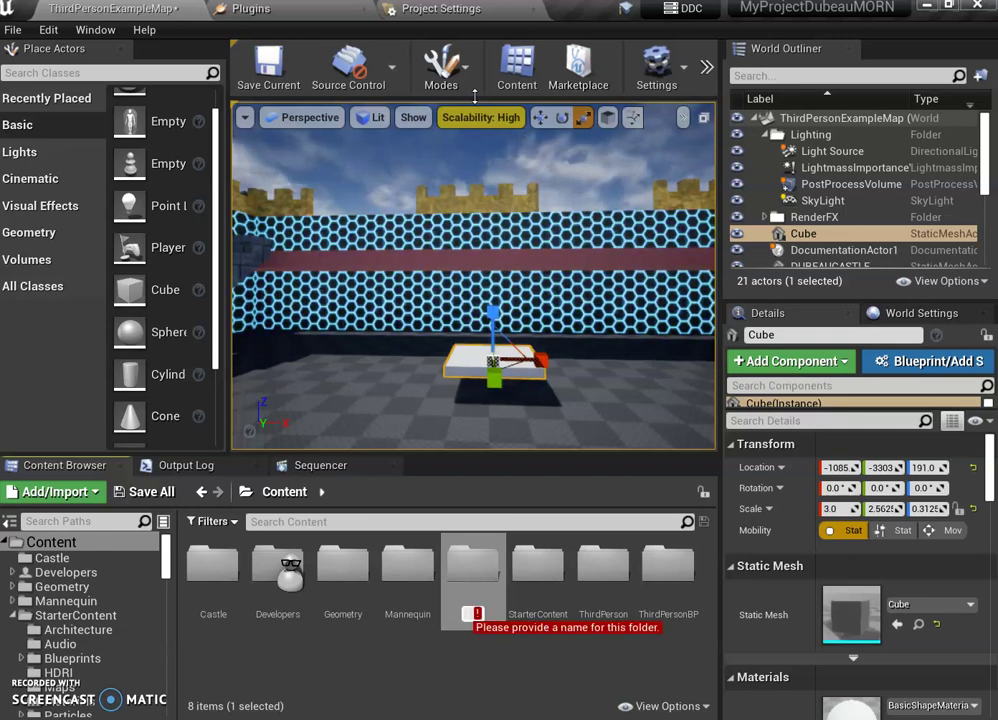
type("cinem")
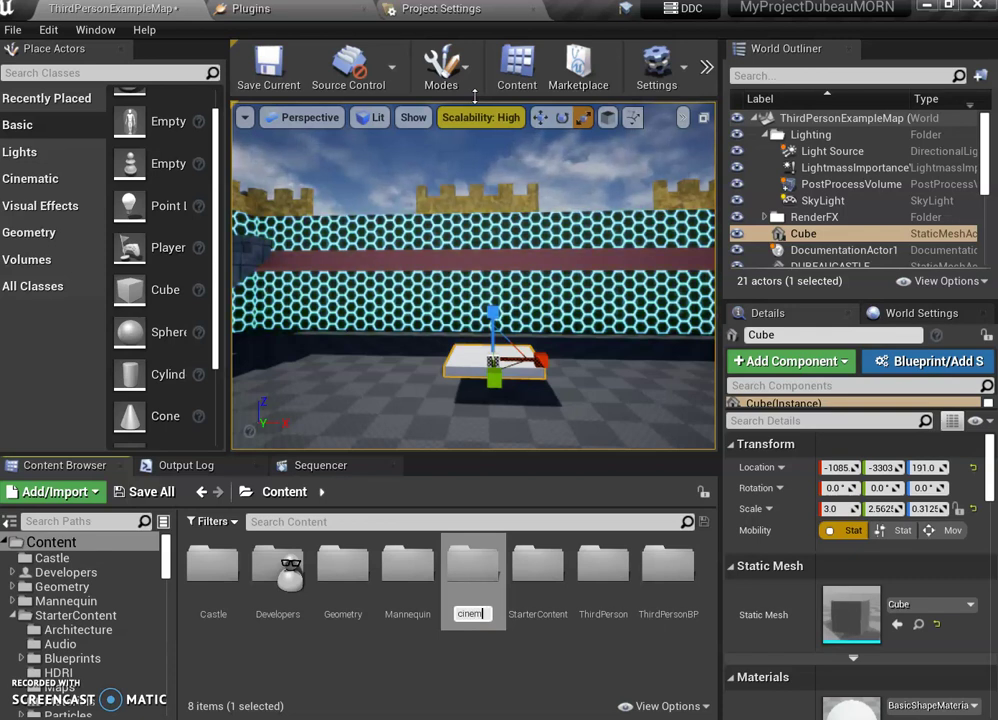
key("BackSpace")
key("BackSpace")
key("BackSpace")
key("BackSpace")
key("BackSpace")
key("BackSpace")
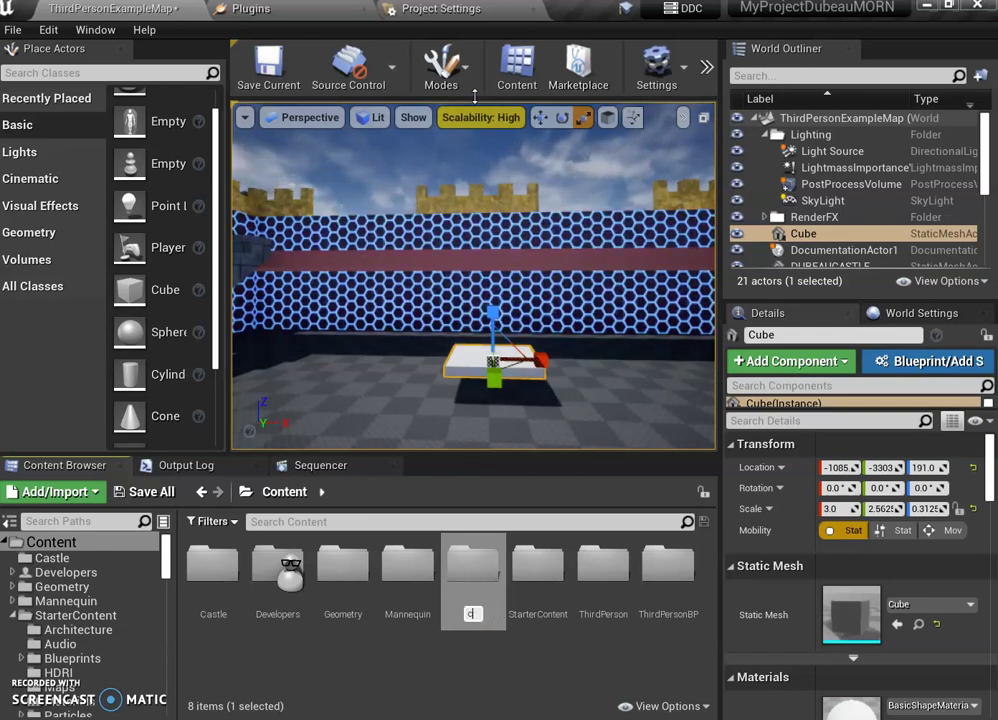
type("elevator")
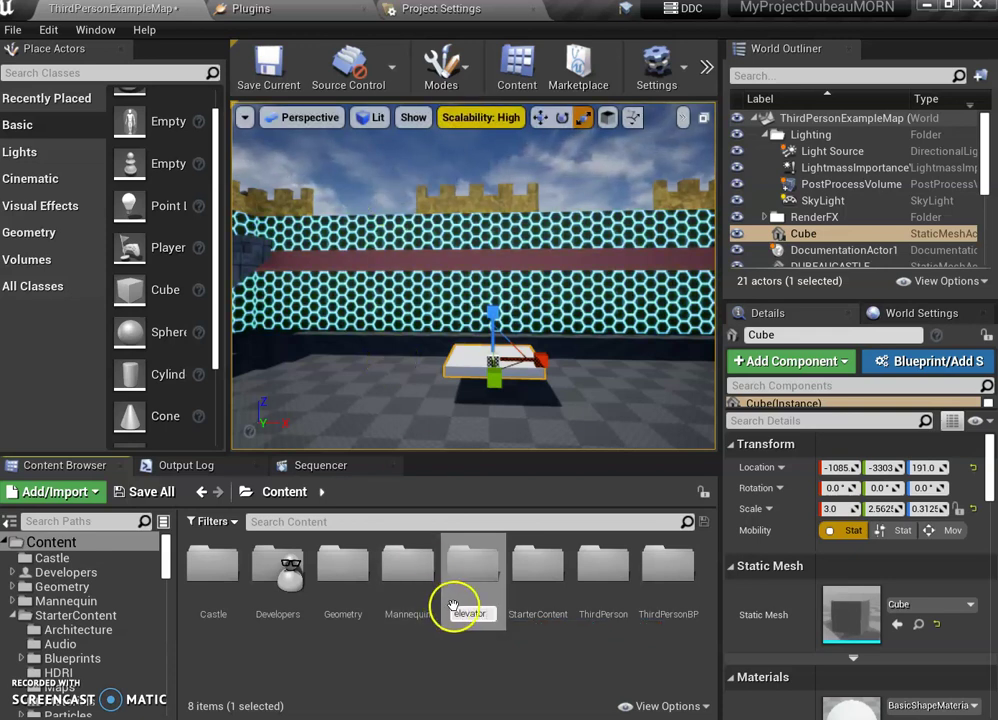
key("Return")
Tint the elevator folder red-orange and open it
right_click(345, 587)
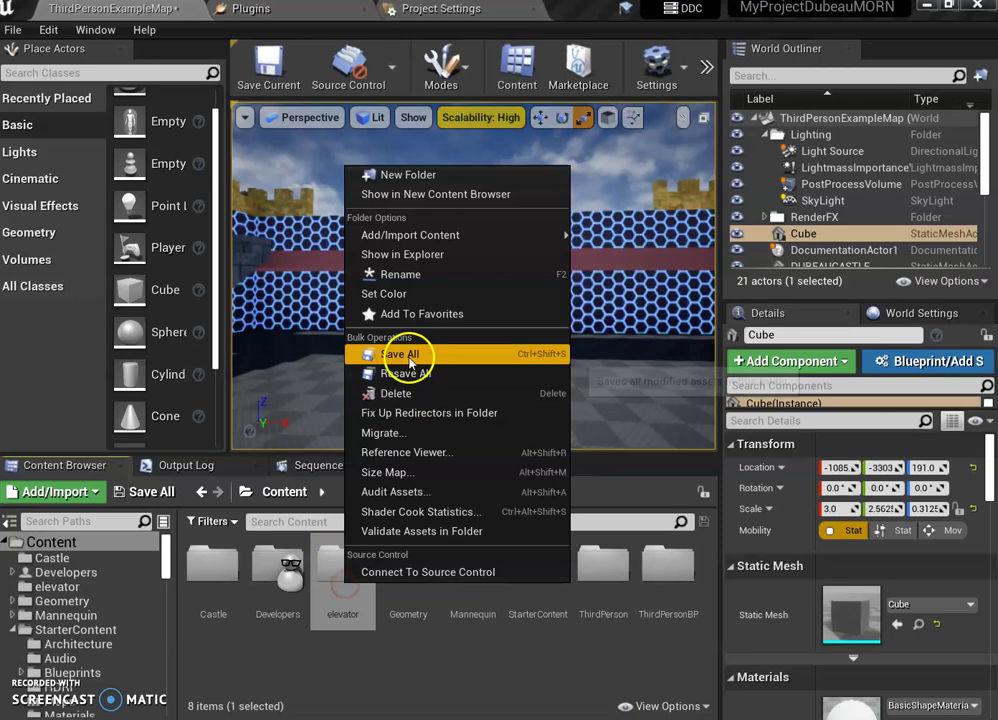
left_click(390, 294)
left_click(612, 403)
left_click(710, 676)
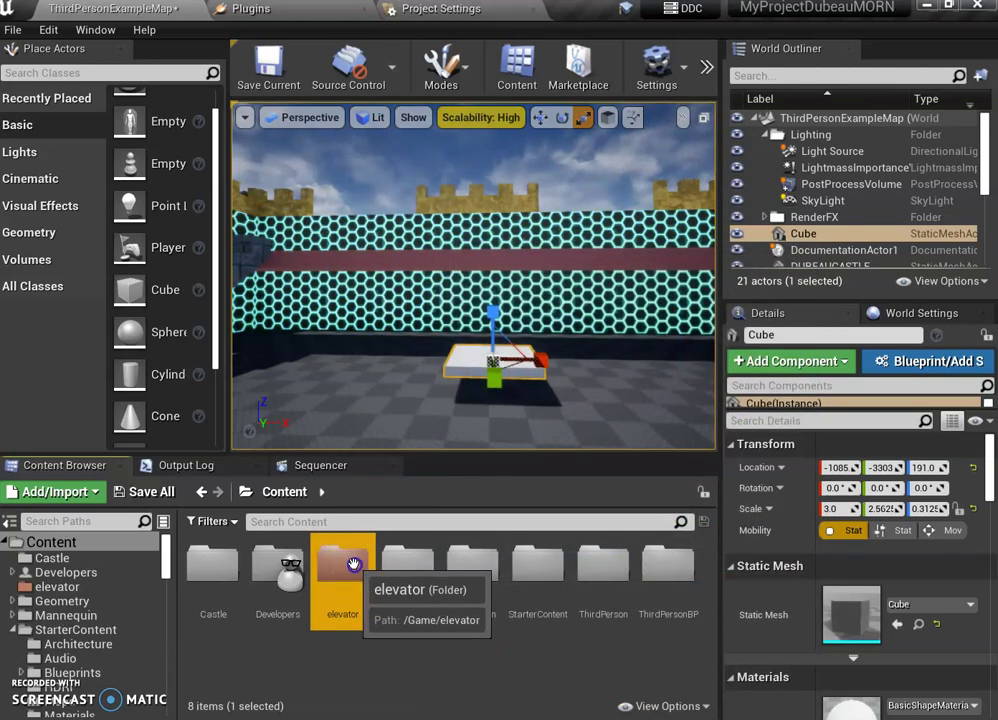
double_click(350, 562)
right_click(329, 577)
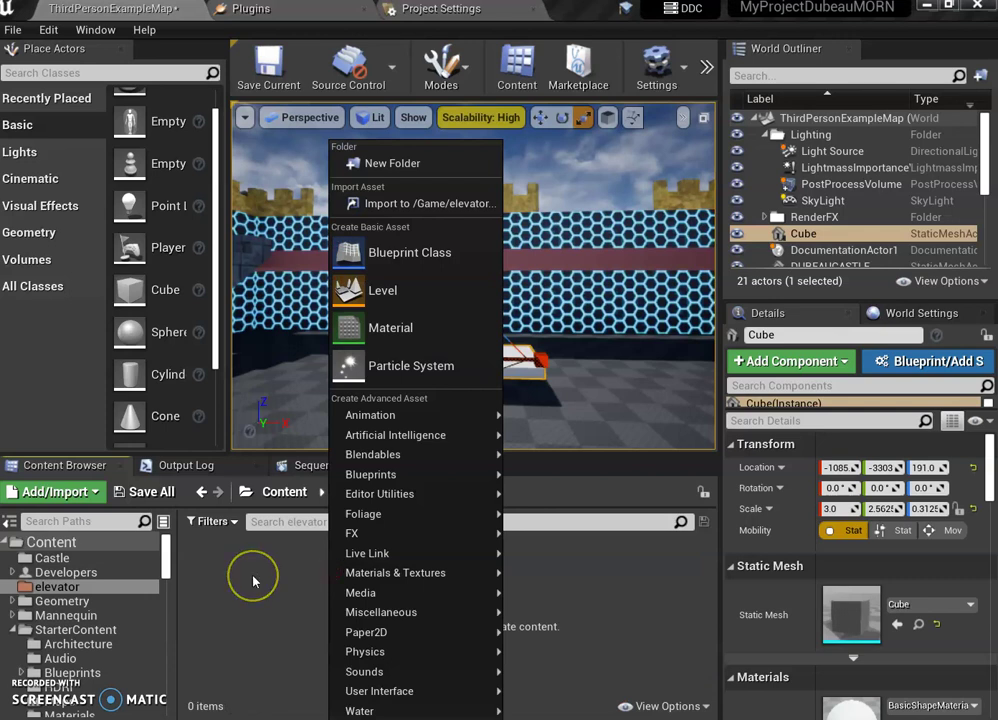
Create a Level Sequence named 'elevator' inside the elevator folder
mouse_move(432, 421)
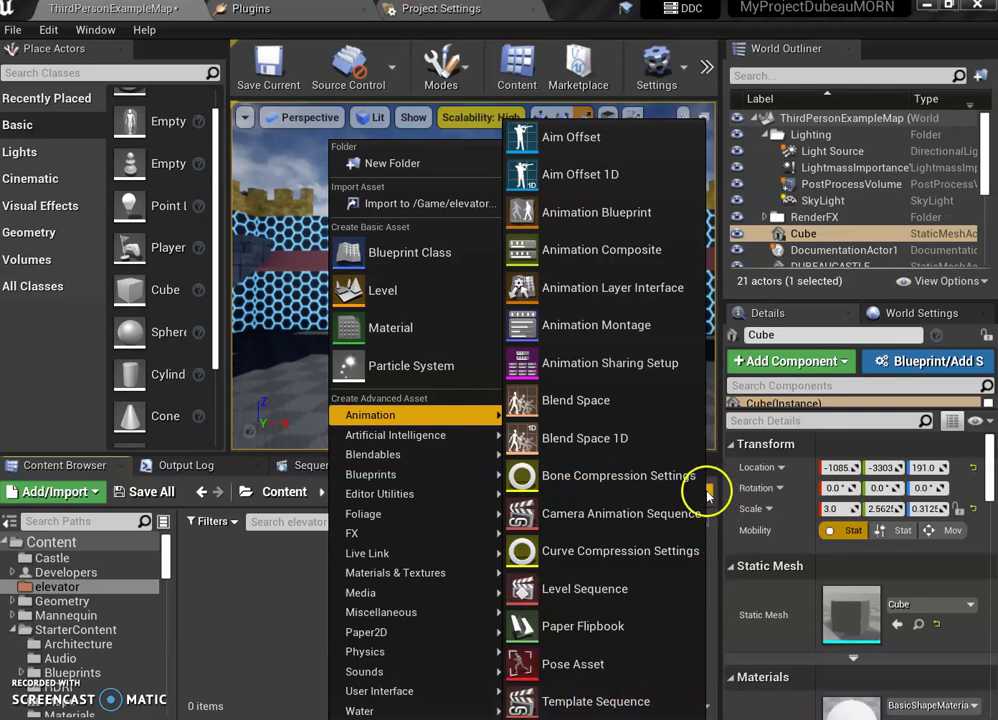
left_click(258, 591)
left_click(361, 565)
right_click(361, 565)
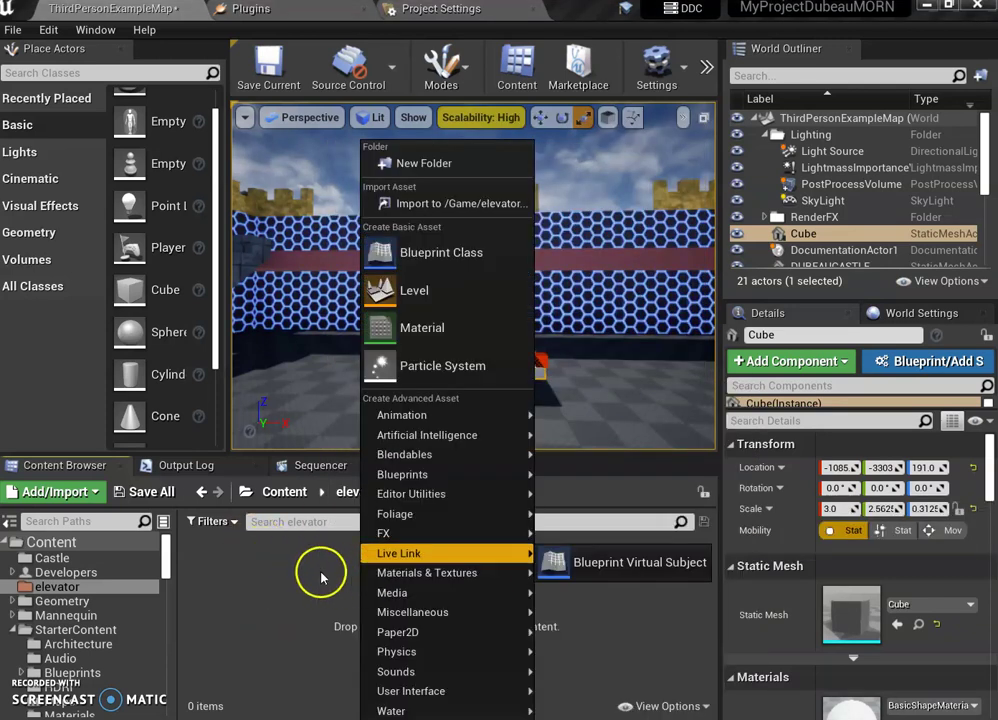
mouse_move(495, 423)
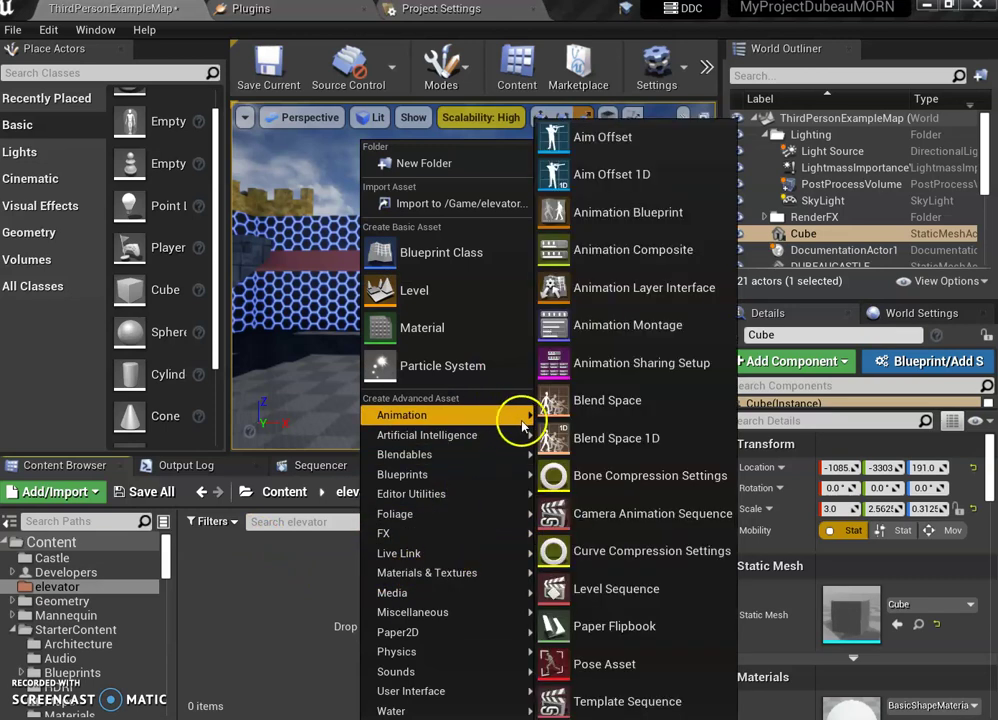
left_click(614, 589)
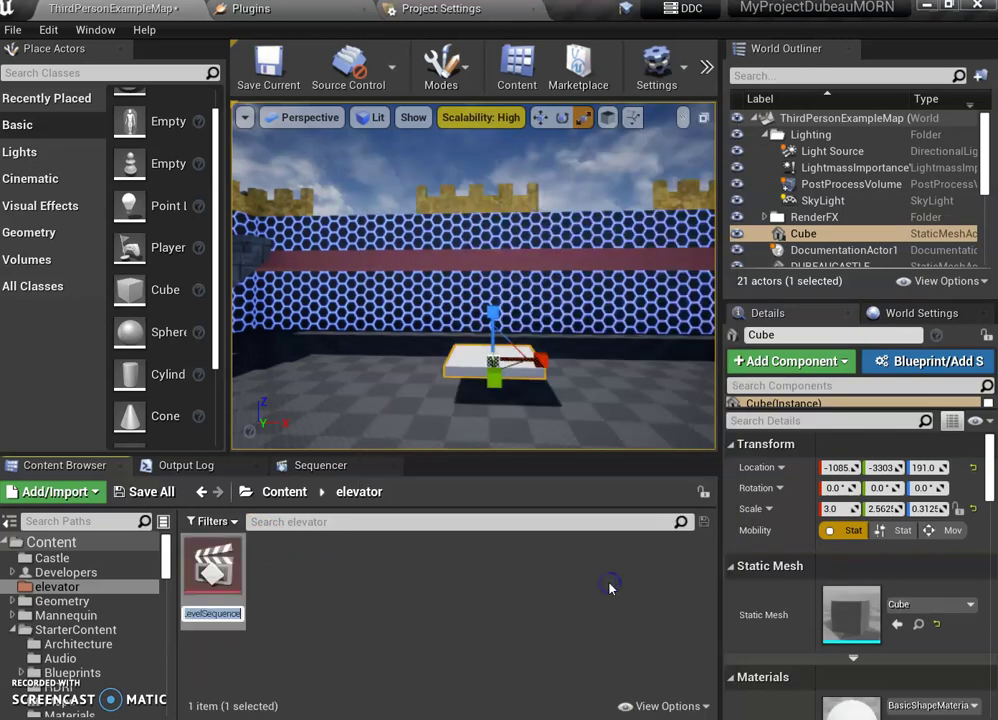
left_click(476, 597)
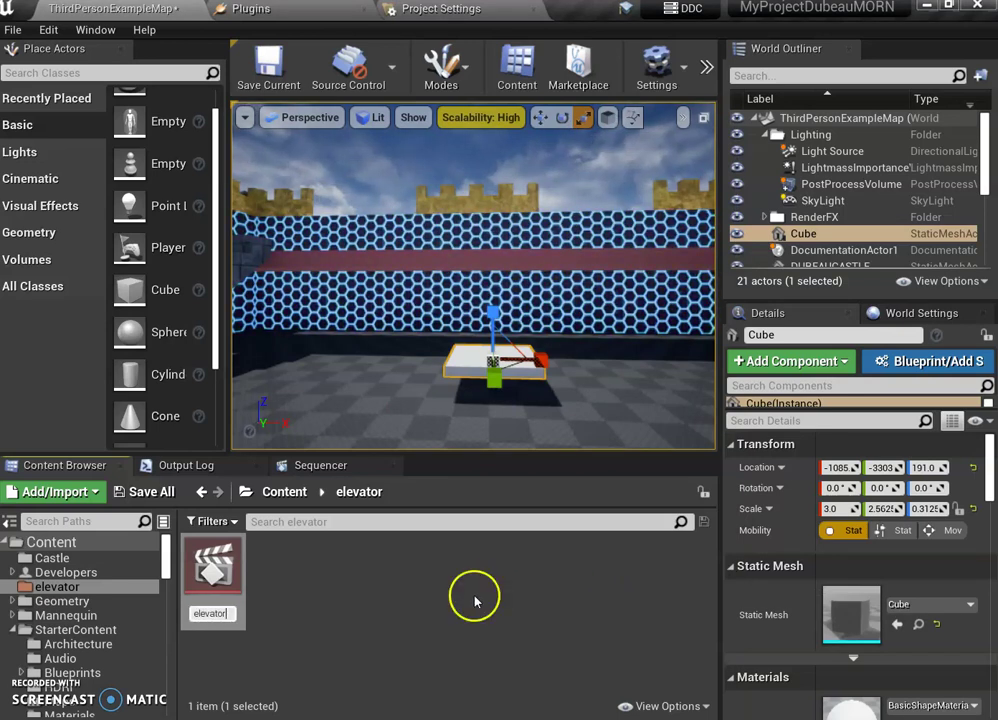
Open the elevator sequence in Sequencer and add the Cube from the World Outliner as a track
double_click(203, 570)
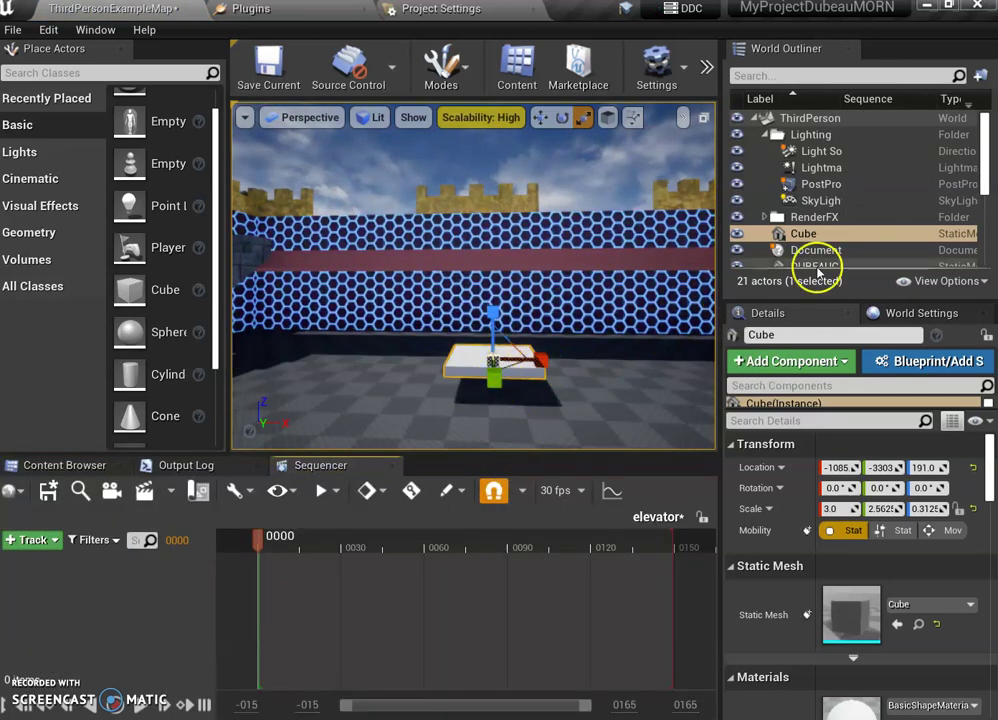
left_click(831, 236)
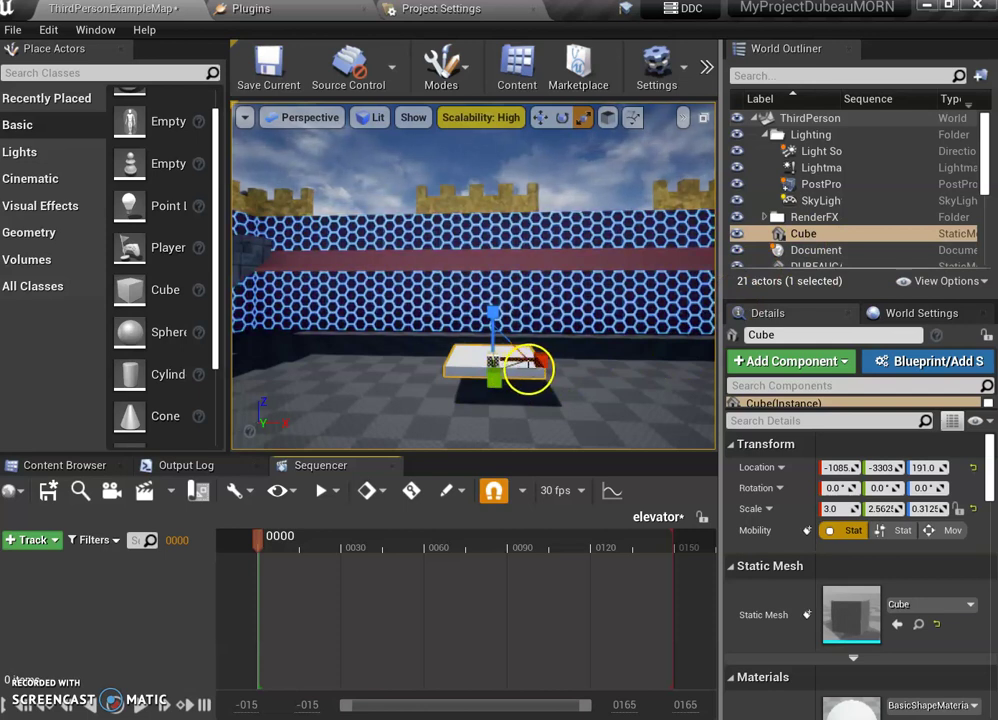
left_click(790, 236)
left_click_drag(807, 240, 233, 568)
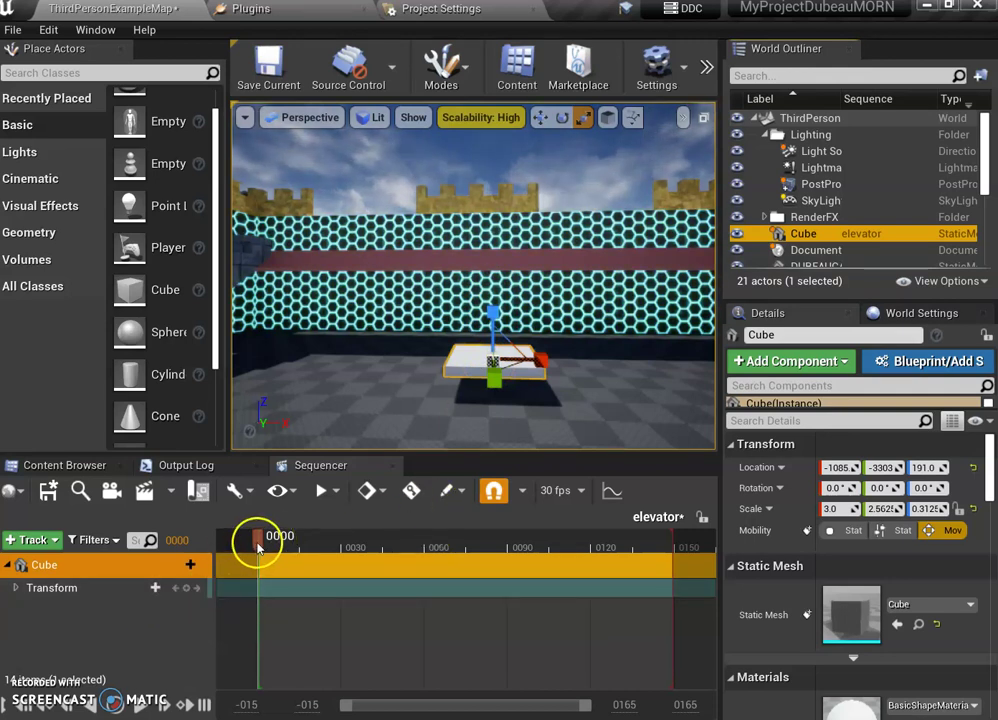
Key the Cube's transform at the start of the elevator sequence
mouse_move(258, 545)
left_mouse_down()
mouse_move(508, 545)
mouse_move(258, 556)
left_mouse_up()
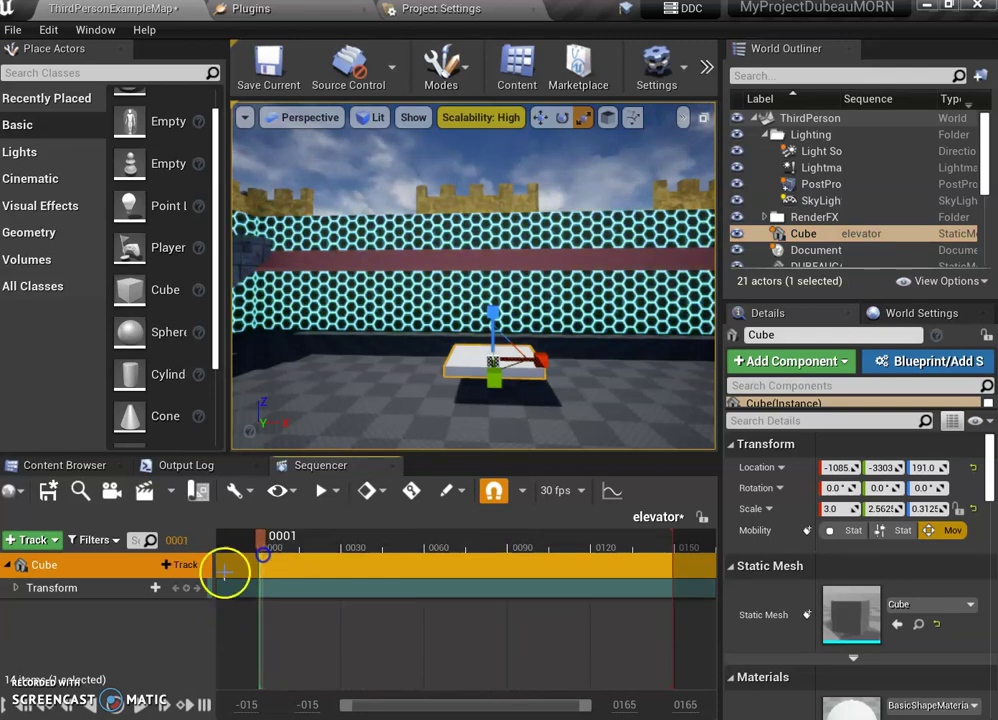
left_click(188, 589)
left_click(188, 589)
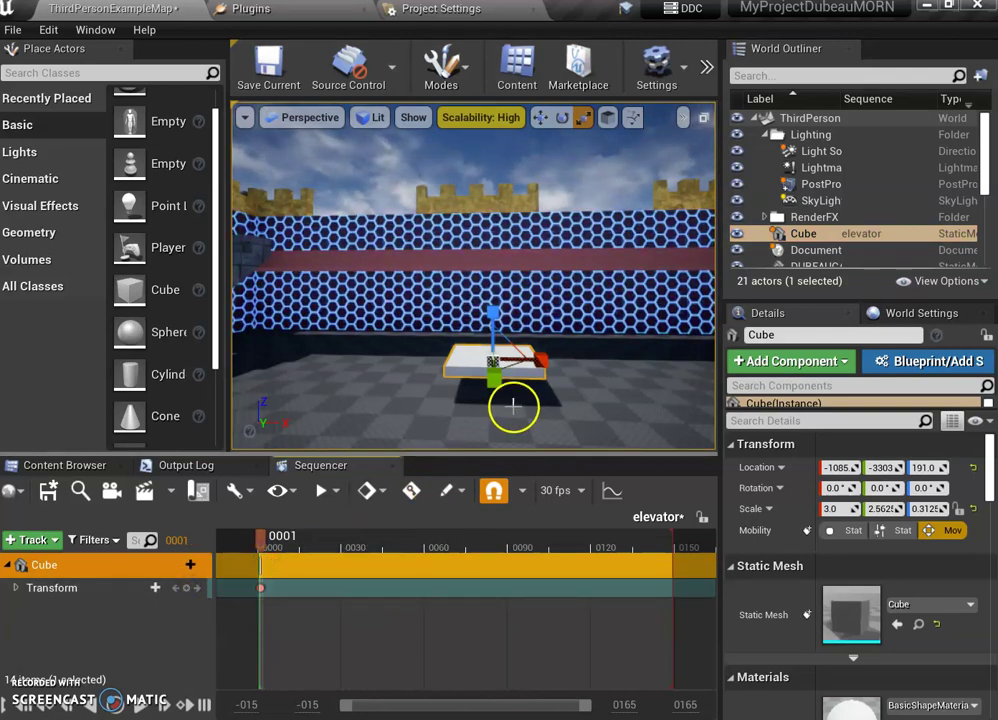
key("w")
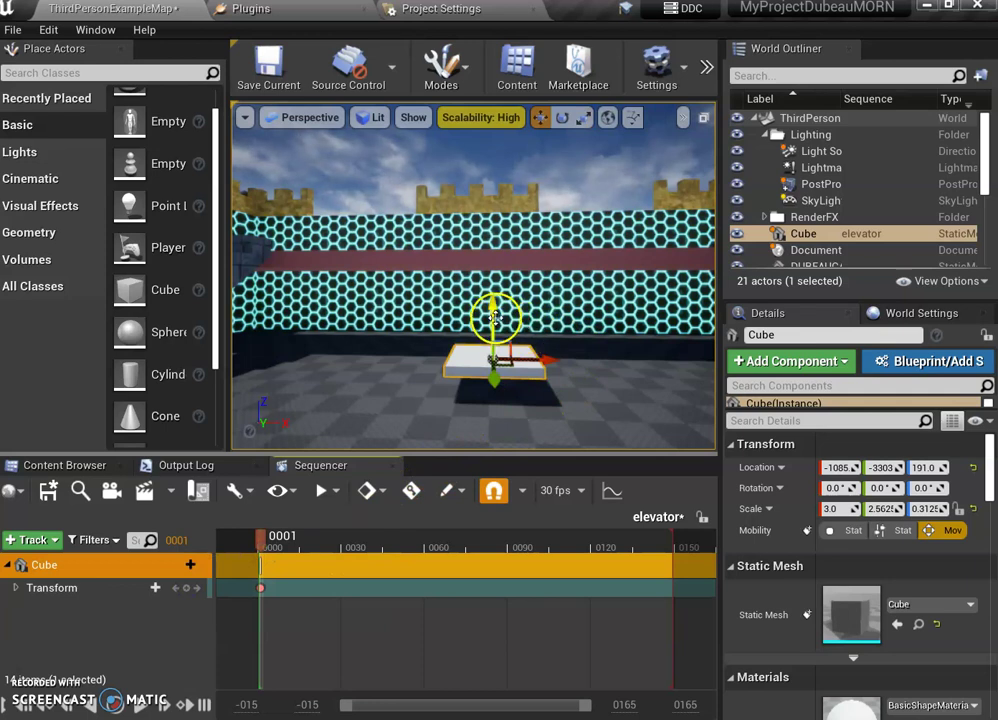
At frame 47, raise the cube to Z 491 and key its transform
left_click_drag(274, 543, 391, 561)
right_click_drag(497, 310, 477, 346)
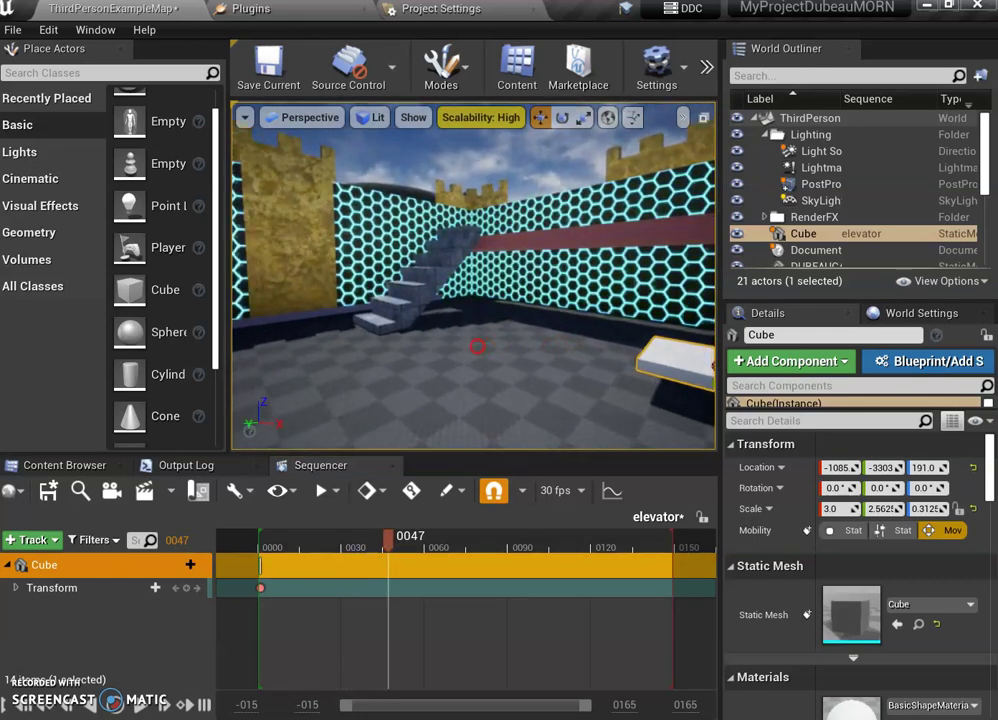
left_click(623, 336)
right_click_drag(605, 342, 605, 342)
left_click(361, 395)
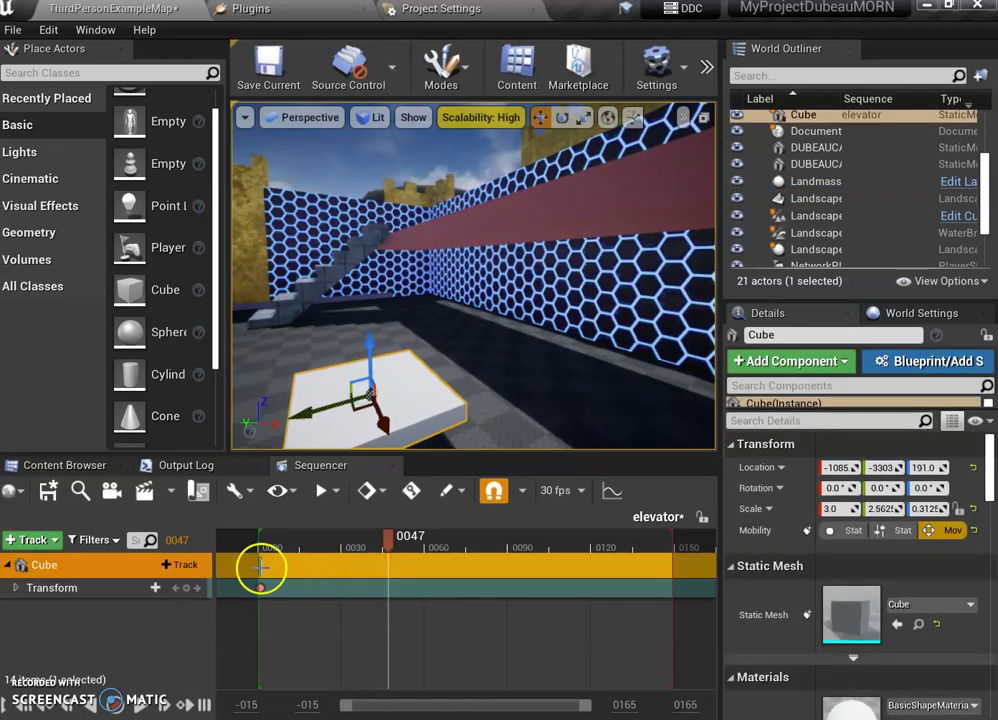
left_click_drag(370, 345, 372, 187)
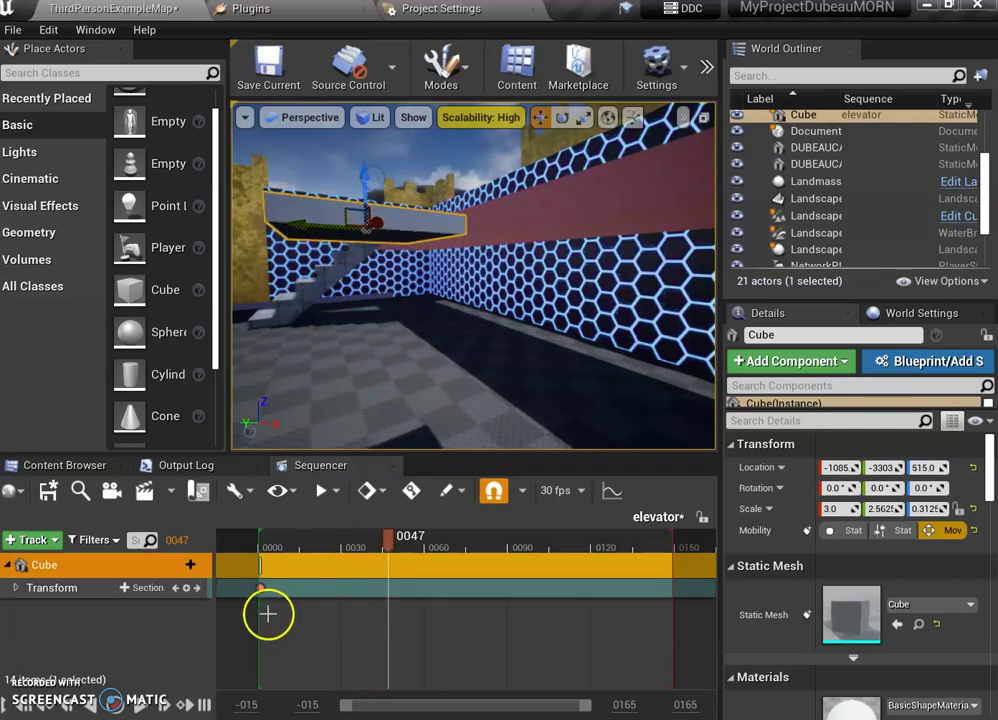
left_click(184, 588)
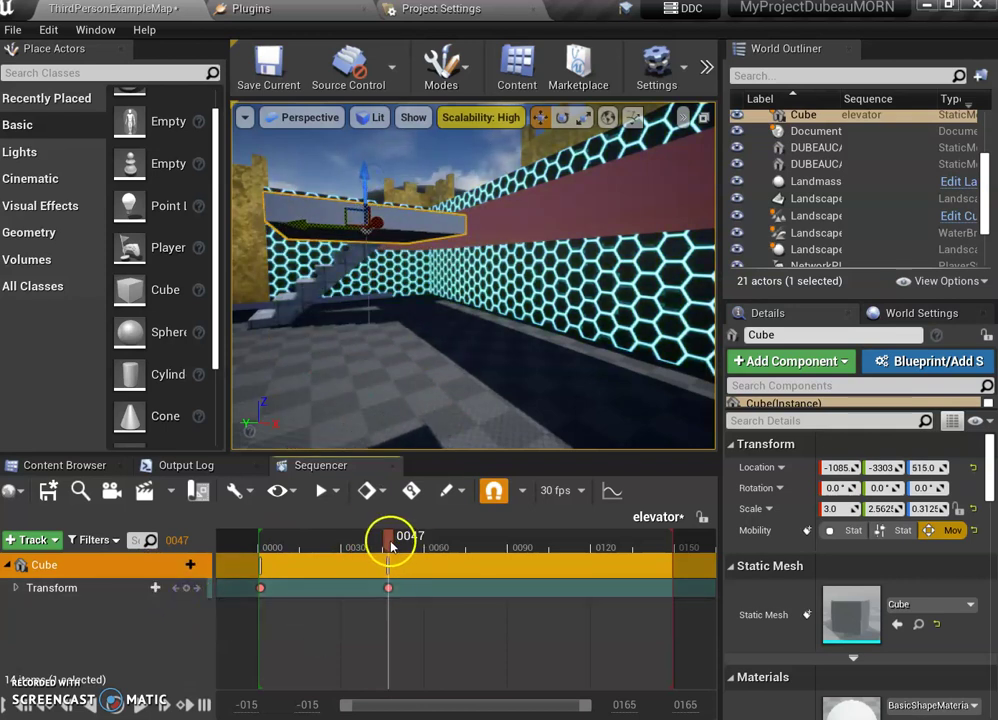
Key frame 89, then lower the platform to Z 246 and key frame 141
left_click_drag(390, 545, 506, 541)
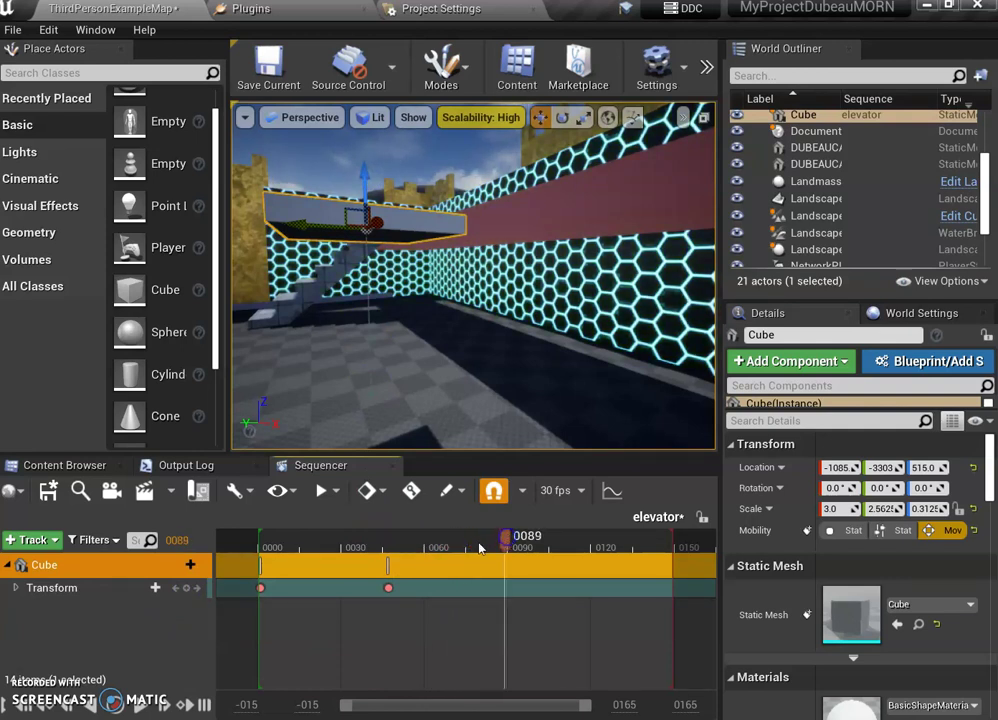
left_click(186, 589)
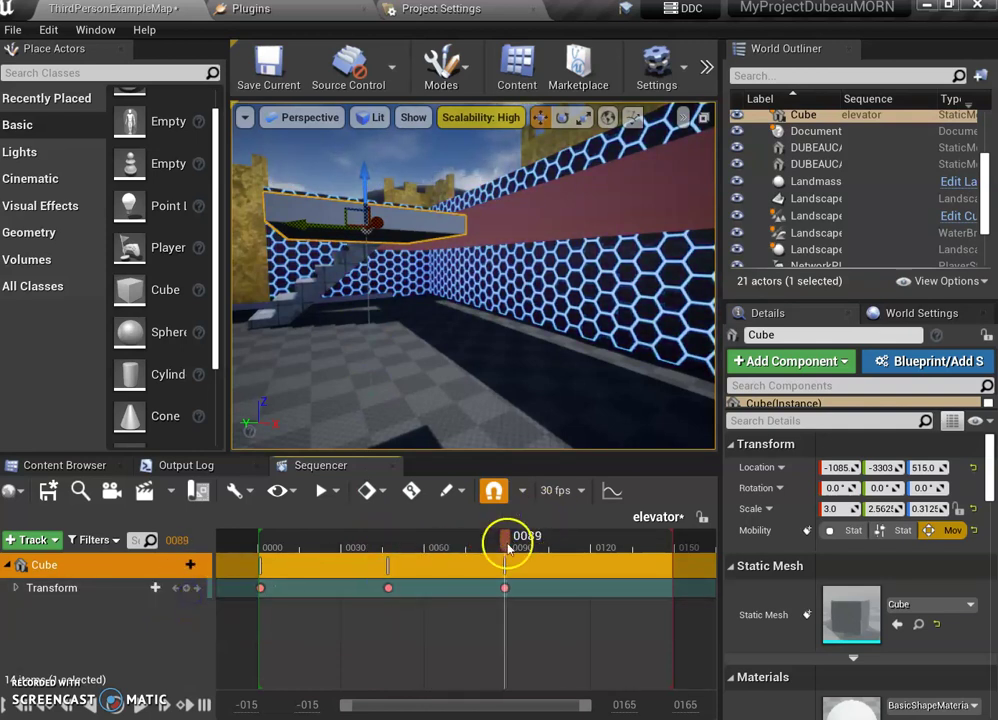
left_click_drag(505, 543, 652, 542)
left_click_drag(376, 189, 367, 318)
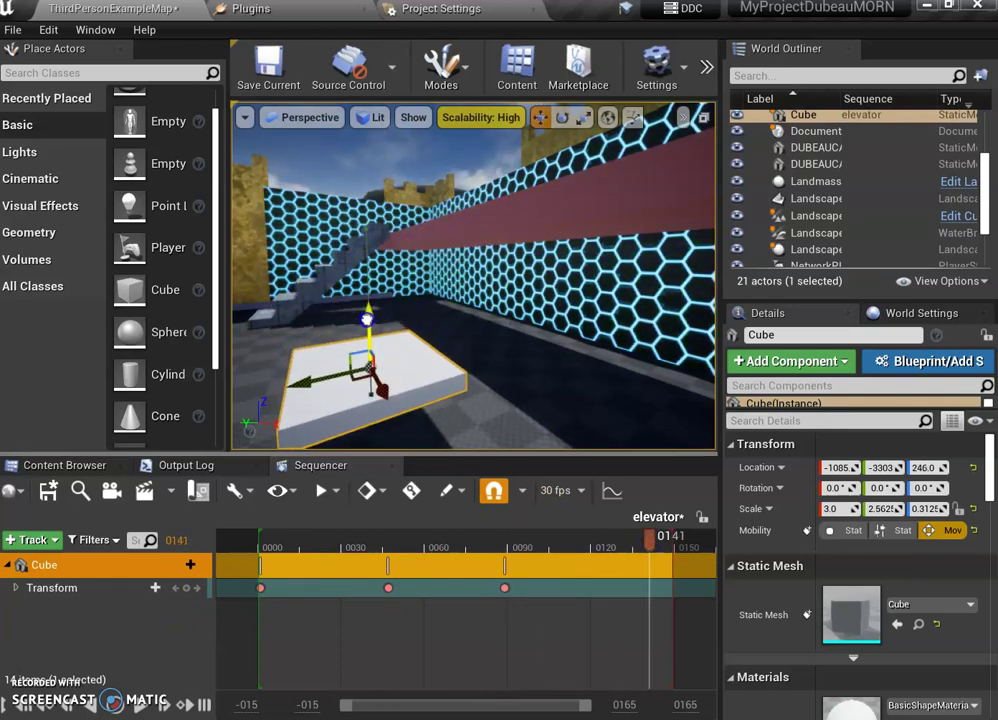
left_click(187, 588)
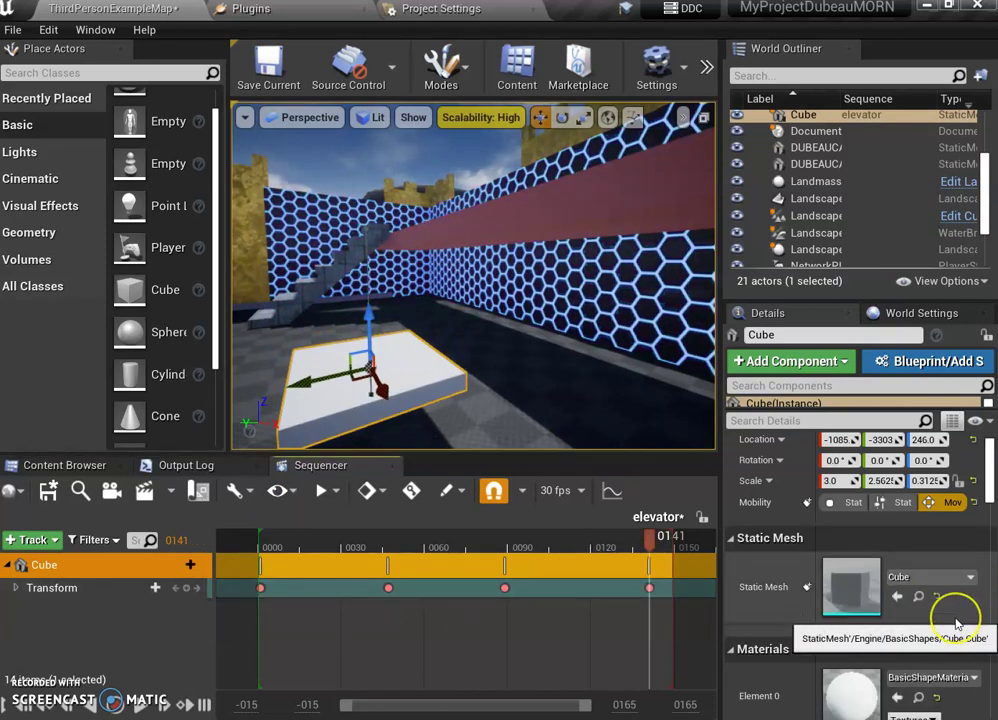
scroll(957, 618, "down", 3)
scroll(957, 624, "down", 1)
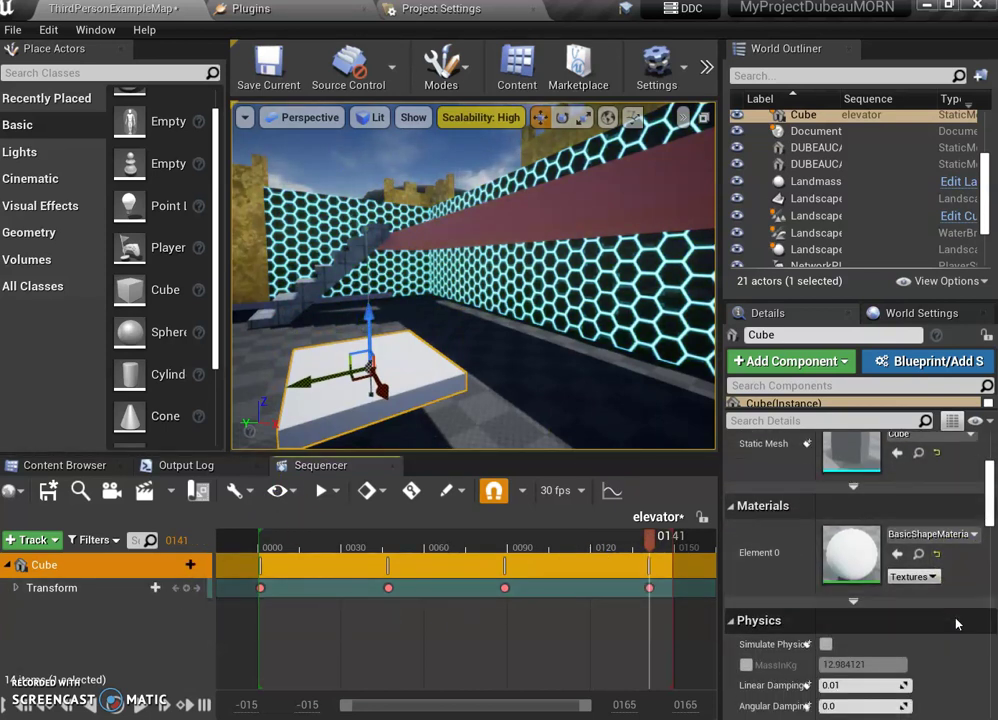
left_click(649, 587)
Save the elevator sequence, place it in the level, and set it to auto play, looping indefinitely
left_click(47, 490)
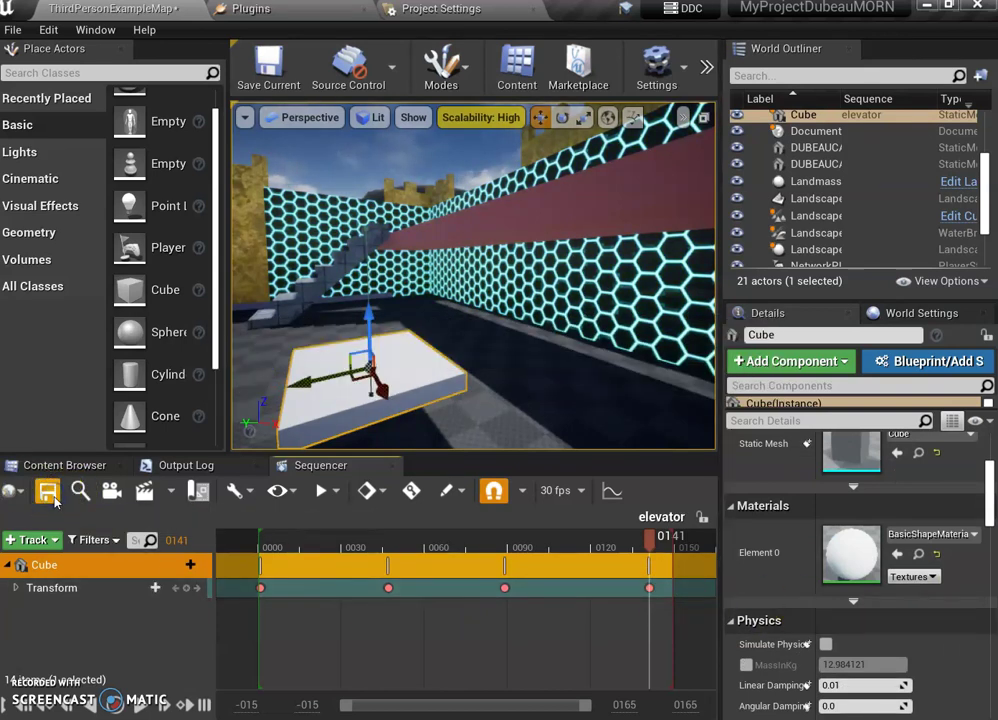
scroll(448, 390, "down", 3)
left_click(66, 465)
left_click_drag(212, 573, 452, 343)
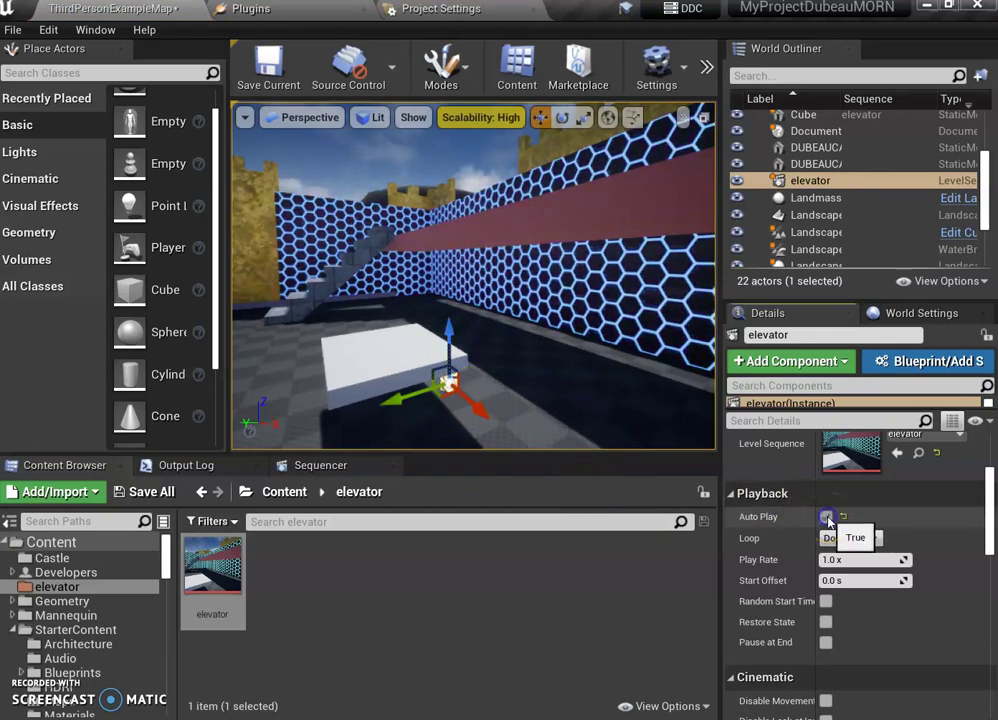
left_click(850, 538)
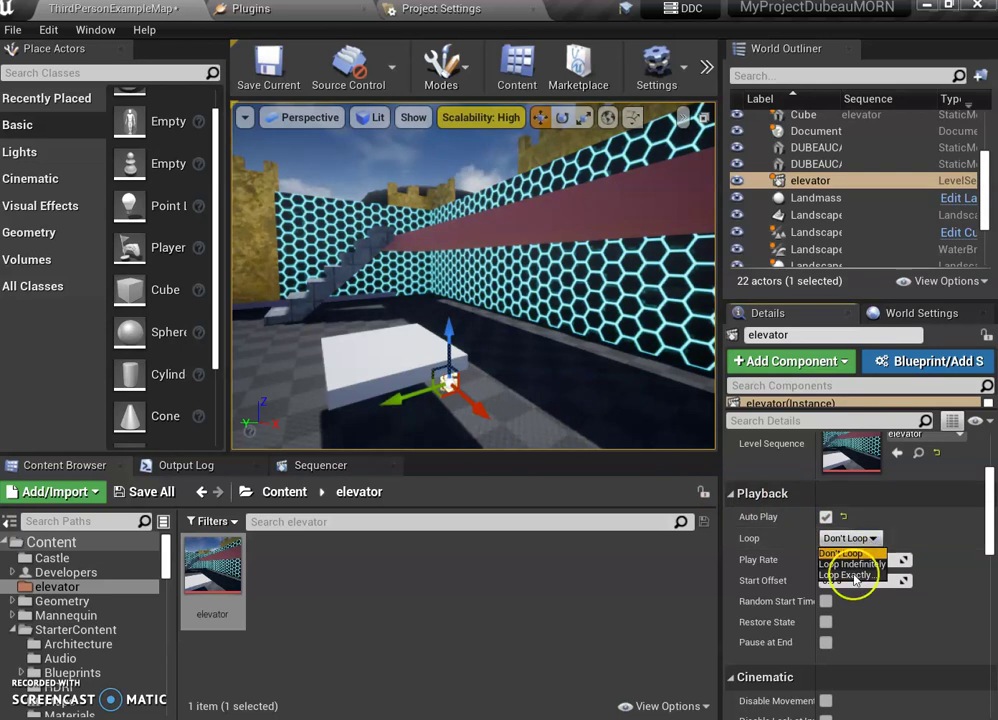
left_click(858, 564)
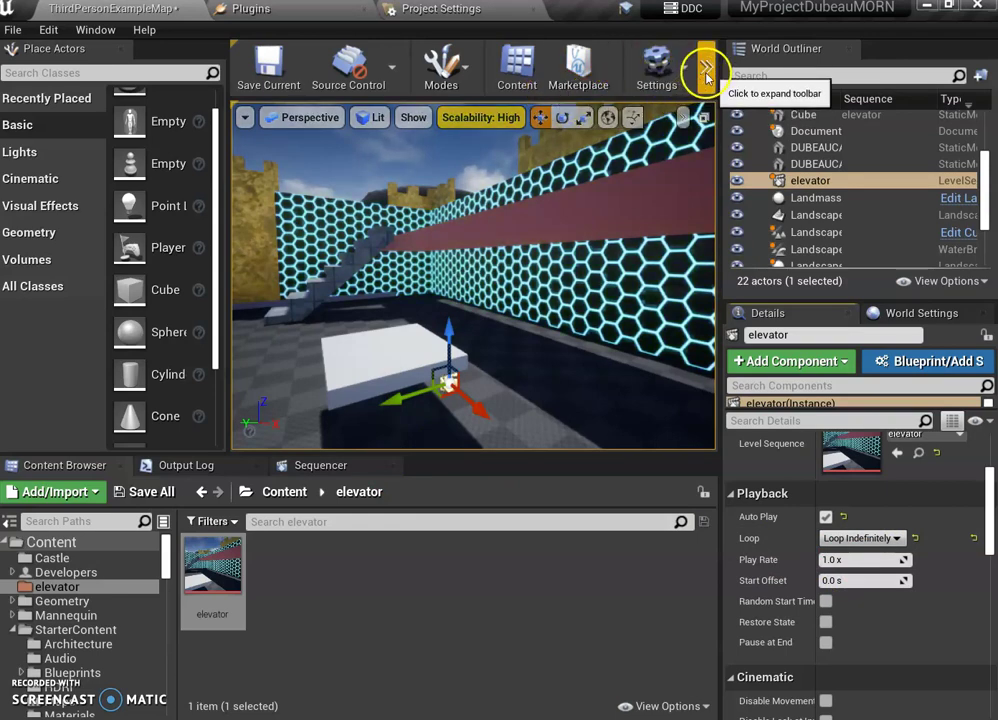
Save all changes including the map, then start playing the level in the editor
left_click(148, 492)
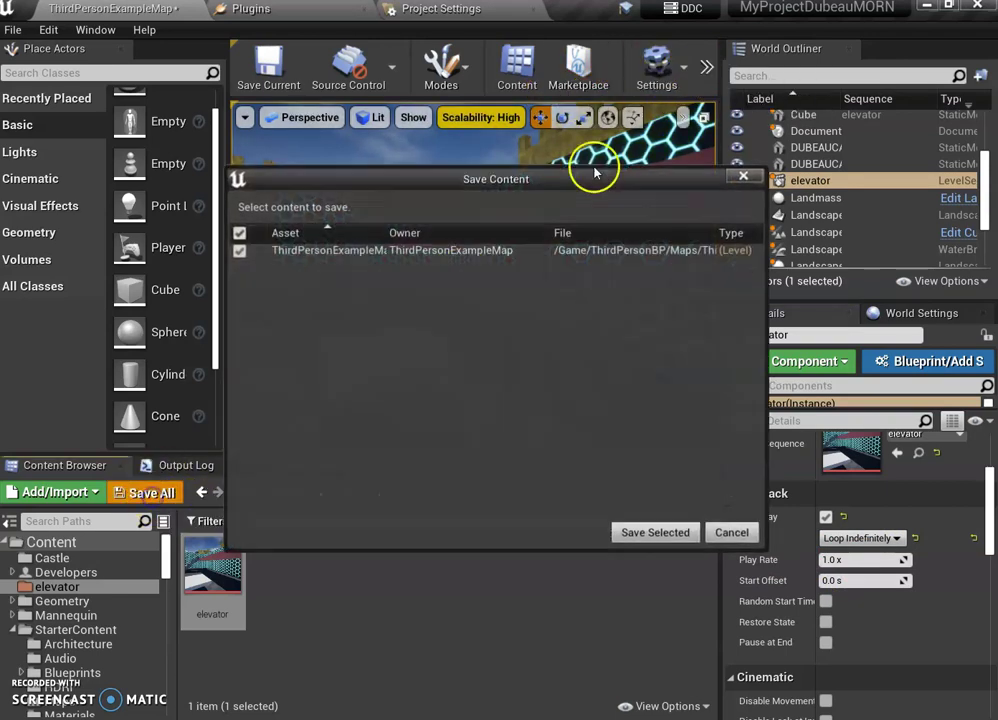
left_click(632, 525)
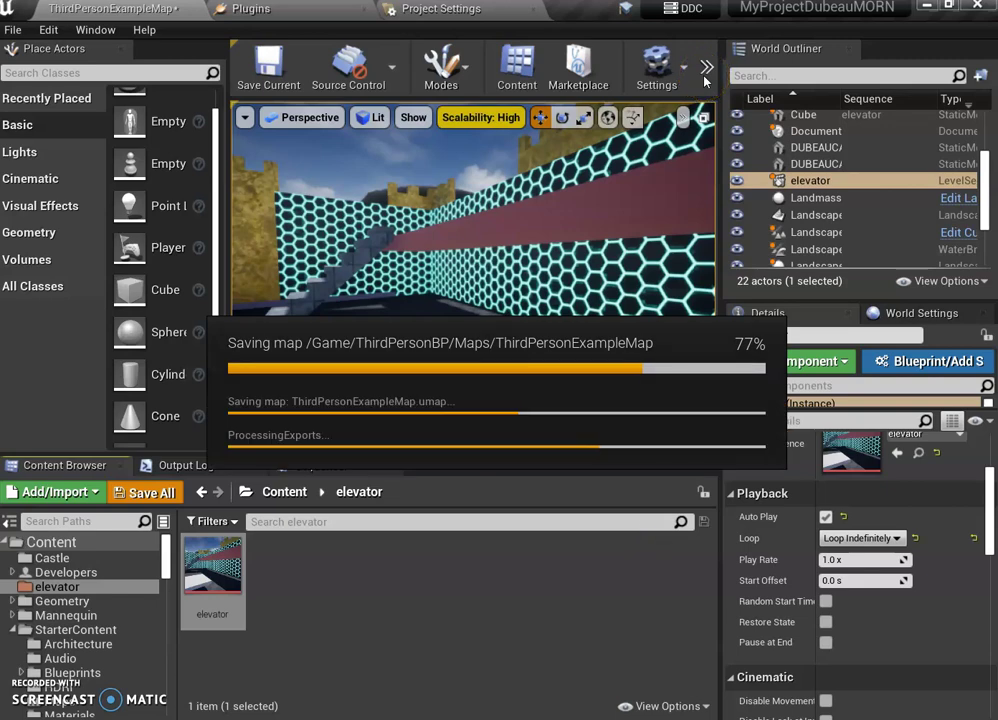
left_click(706, 70)
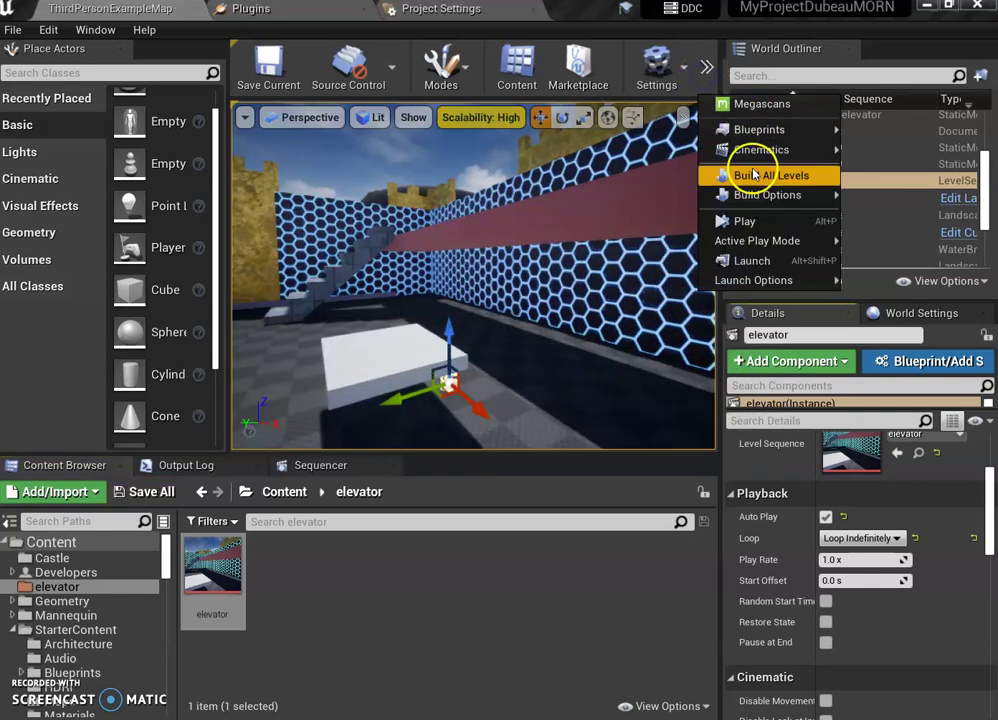
left_click(752, 221)
Run the character around the level, stop playing, and bring up the Epic Games Launcher
left_click(630, 301)
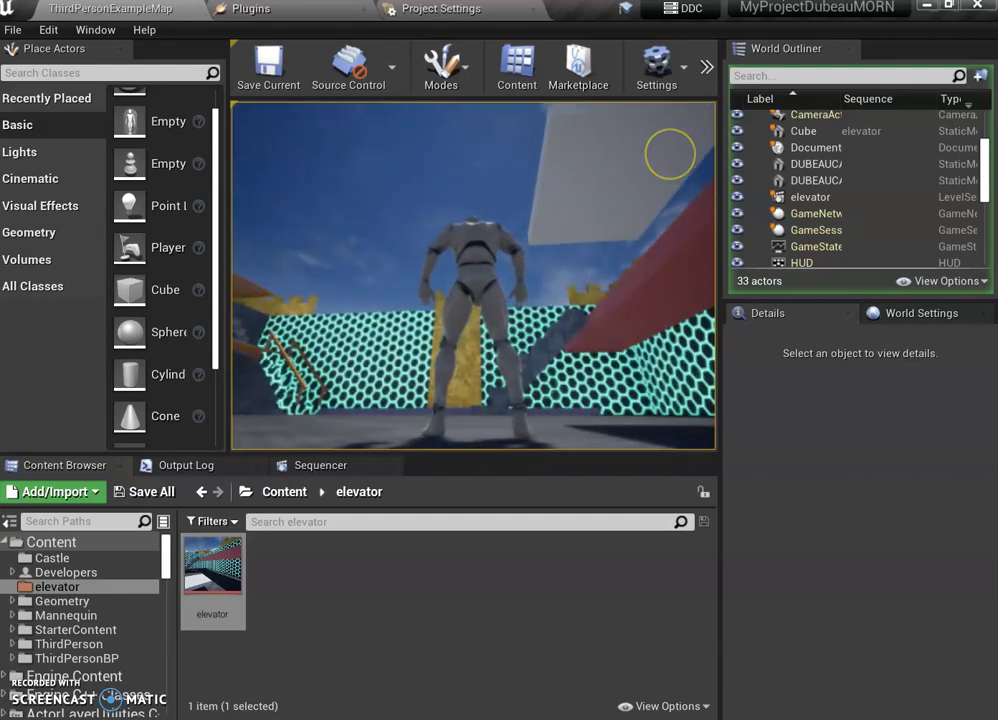
key("w")
left_click(619, 332)
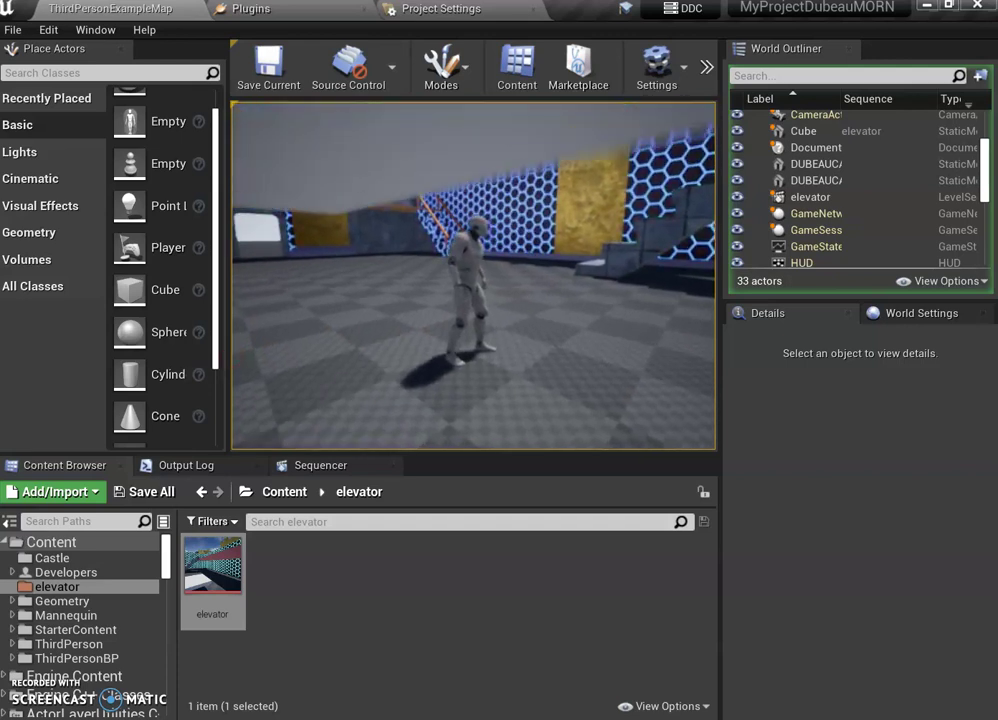
key("Escape")
left_click(384, 508)
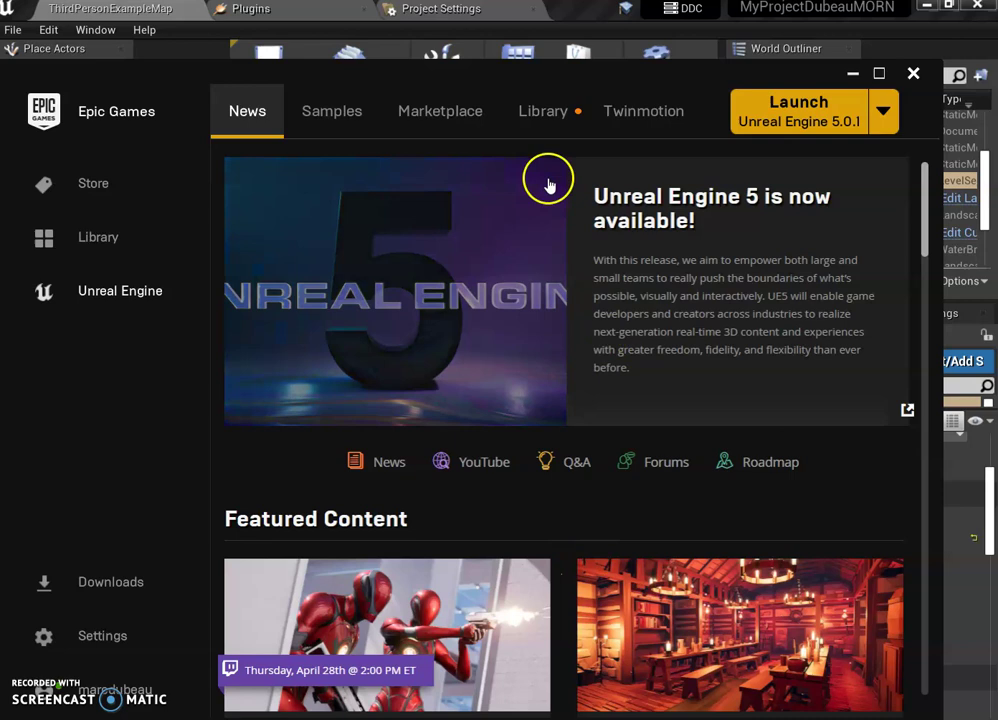
Search the Marketplace for 'vilage' and filter to free results, revealing the Advanced Village Pack
left_click(465, 132)
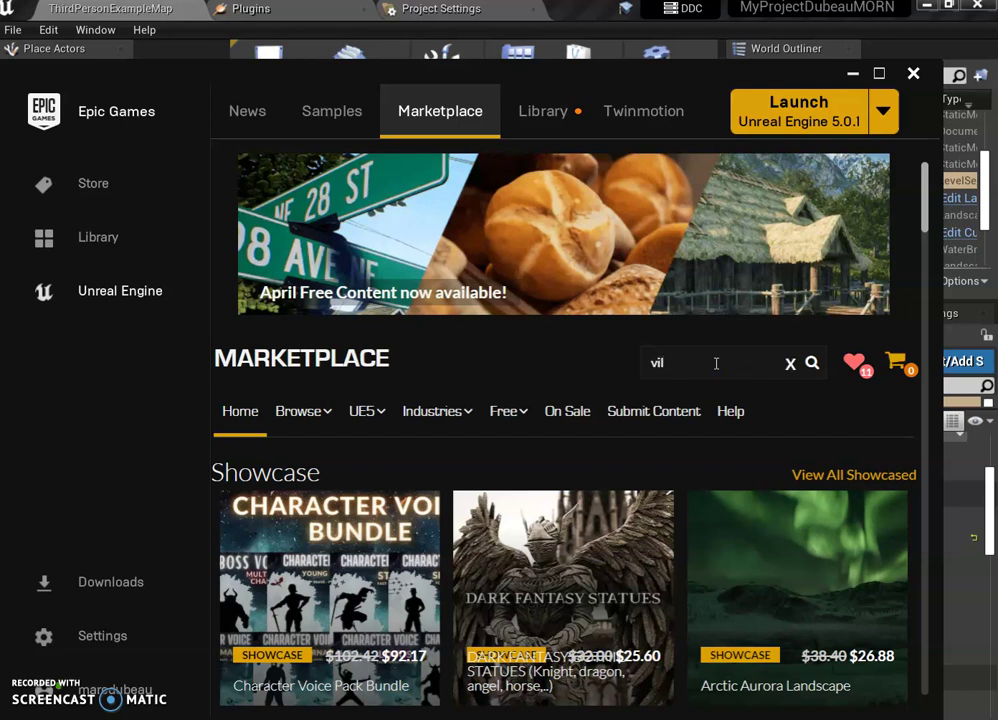
type("l")
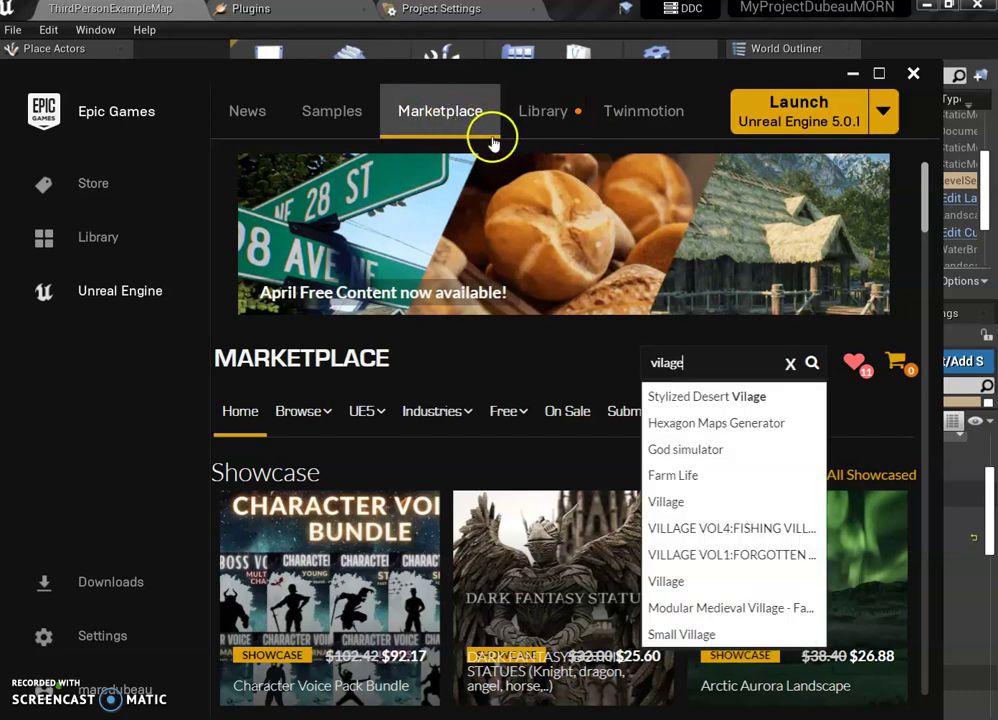
left_click(813, 364)
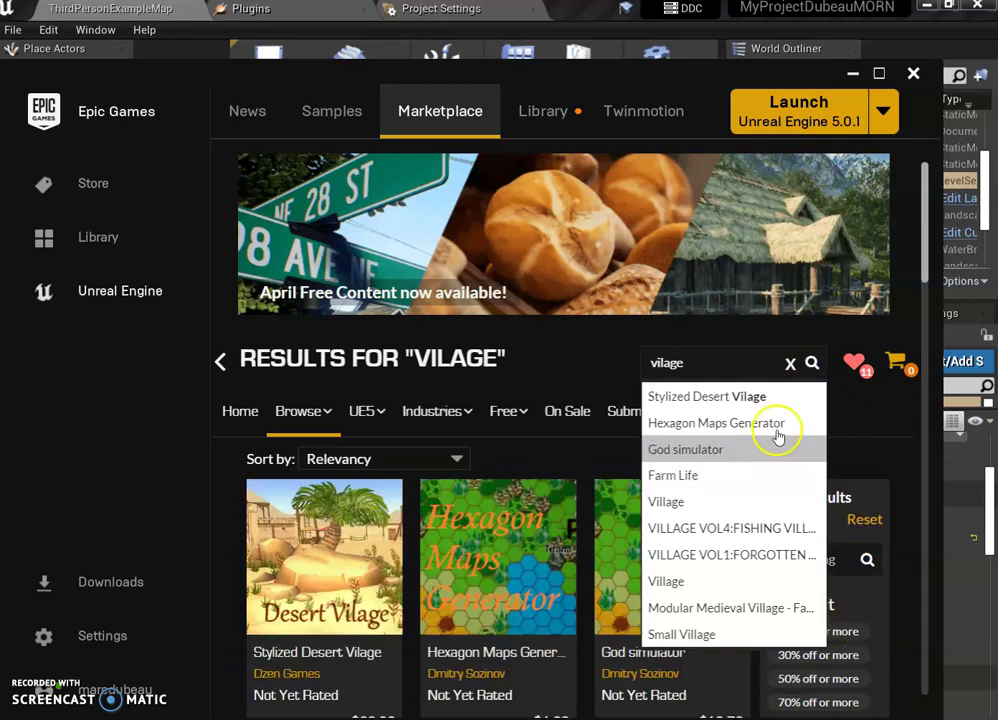
scroll(928, 276, "down", 1)
left_click(790, 680)
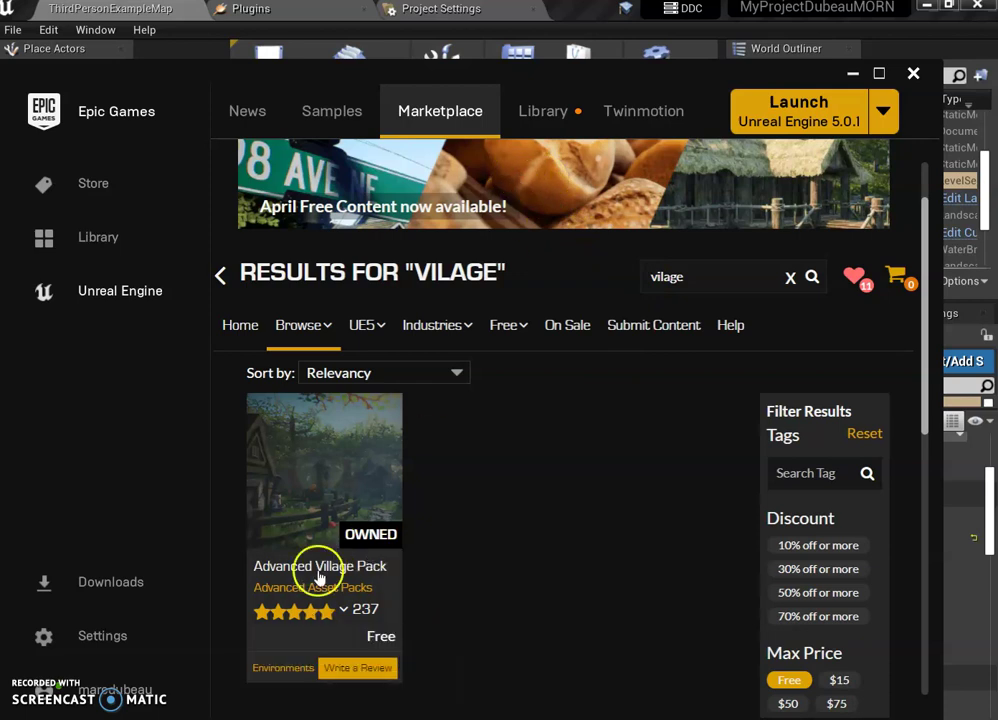
Search the Library vault for 'village'
left_click(541, 122)
scroll(564, 502, "down", 5)
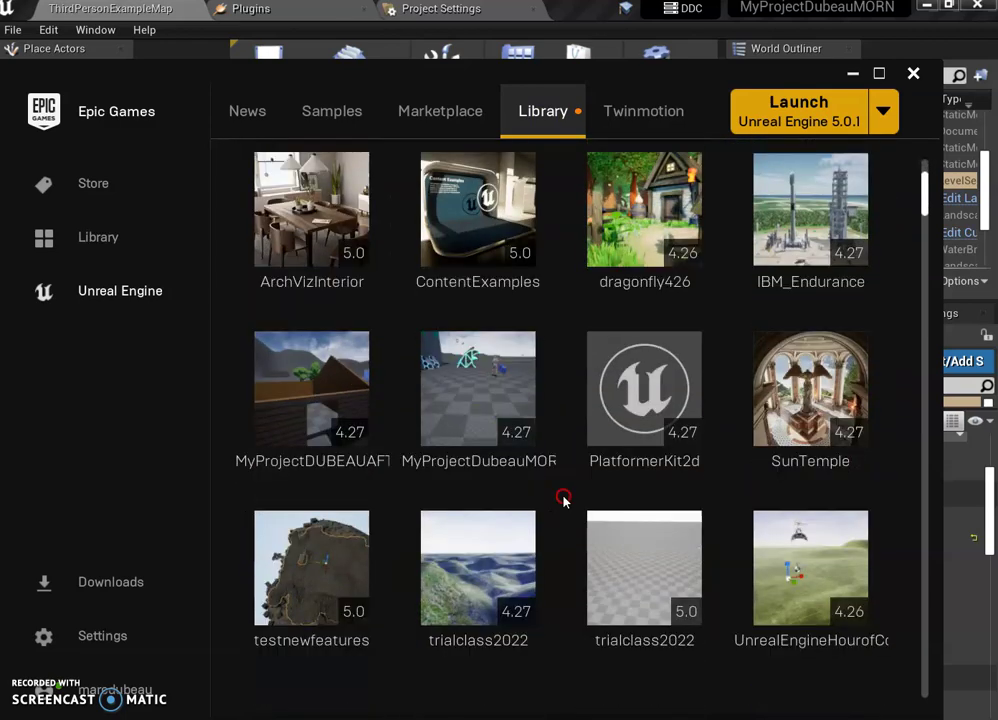
scroll(564, 502, "down", 3)
left_click(618, 494)
type("village")
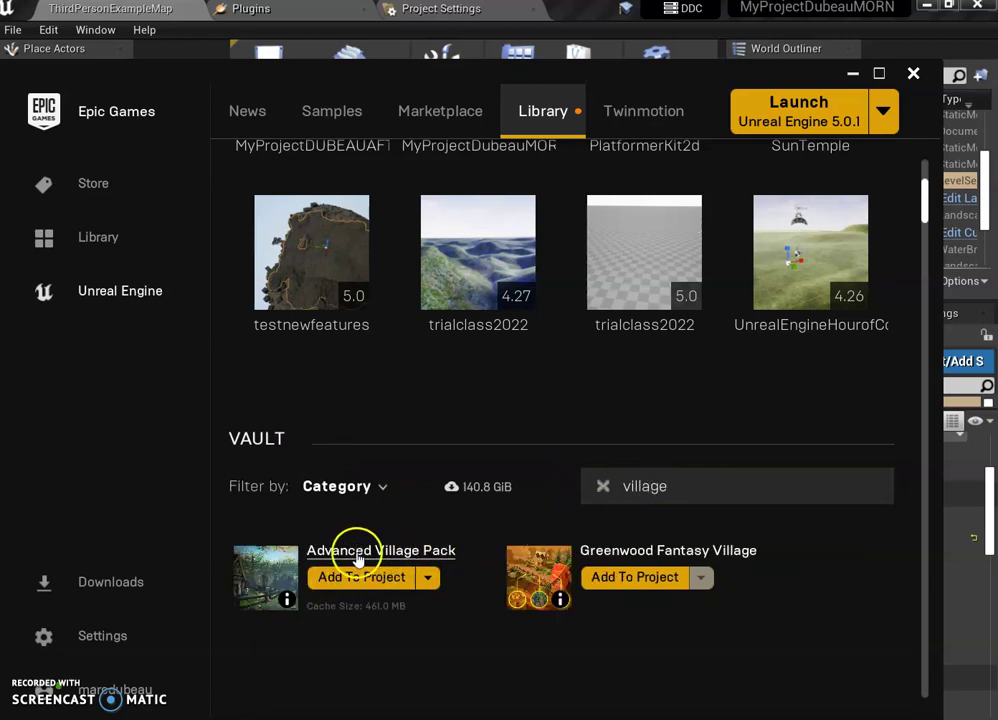
Add the Advanced Village Pack to the current project
left_click(369, 578)
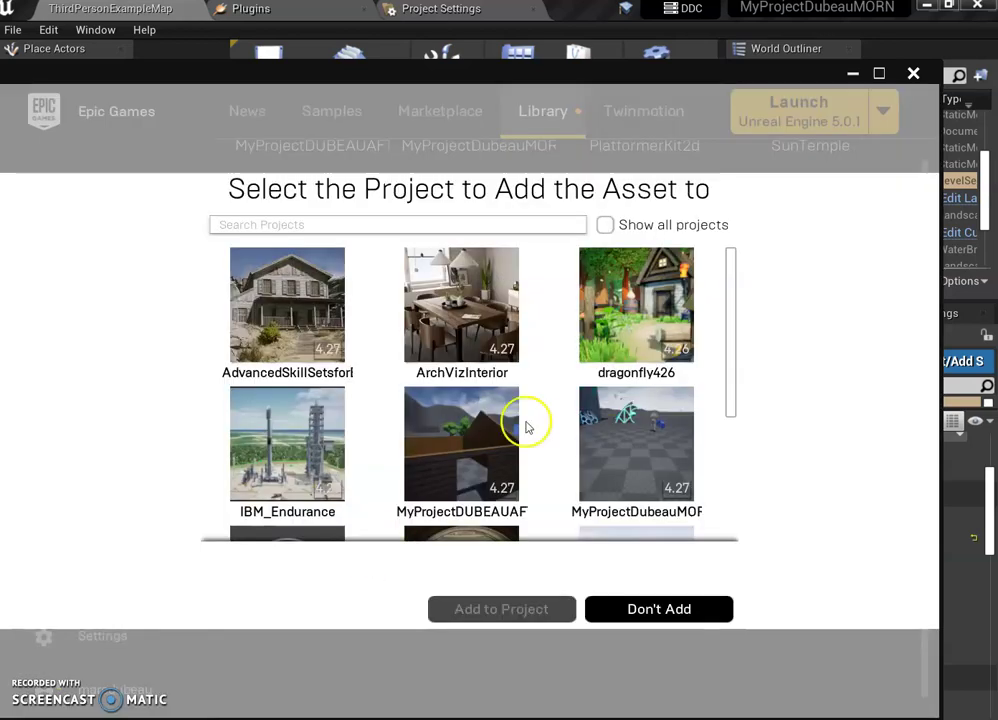
scroll(672, 398, "down", 1)
scroll(672, 398, "down", 1)
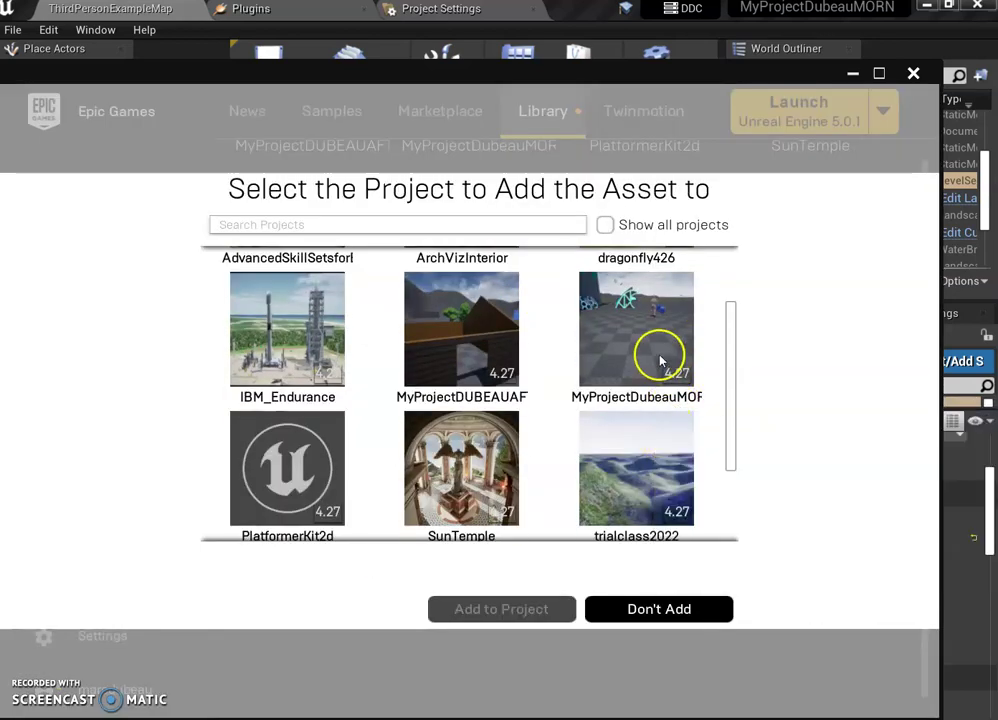
left_click(653, 355)
left_click(516, 610)
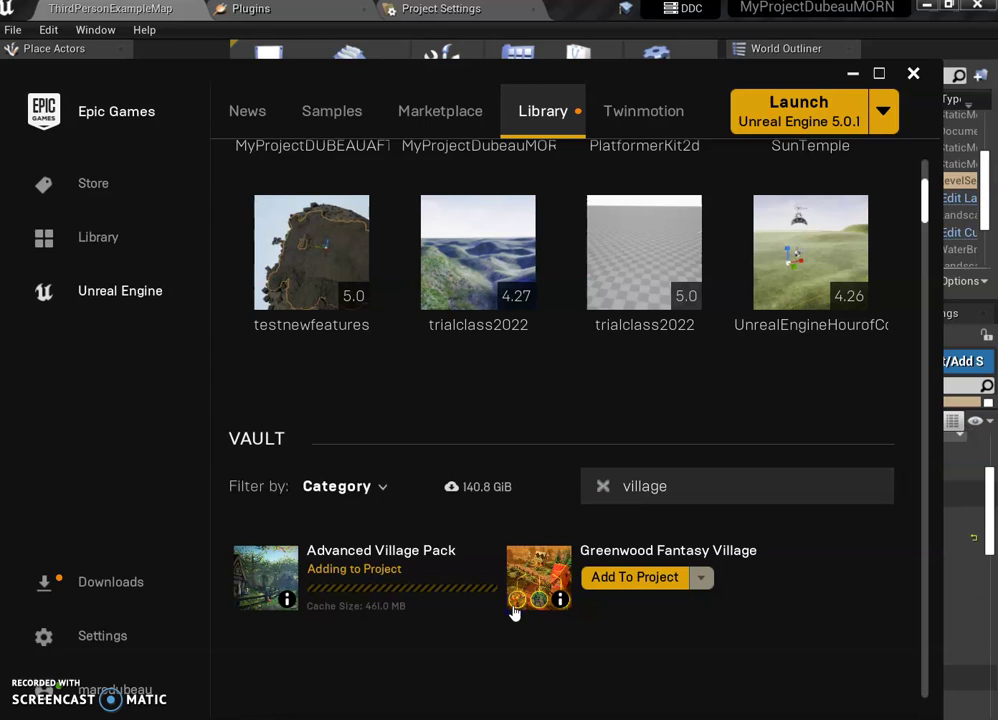
Search the Marketplace for 'stylized' and filter the results to free items only
left_click(448, 128)
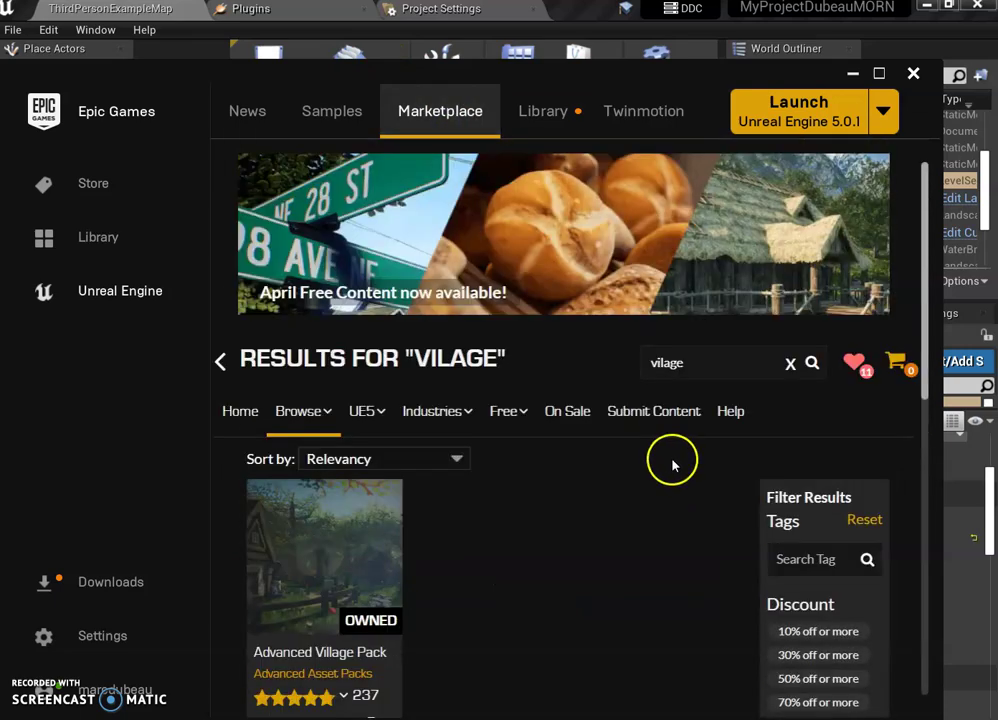
scroll(673, 463, "down", 2)
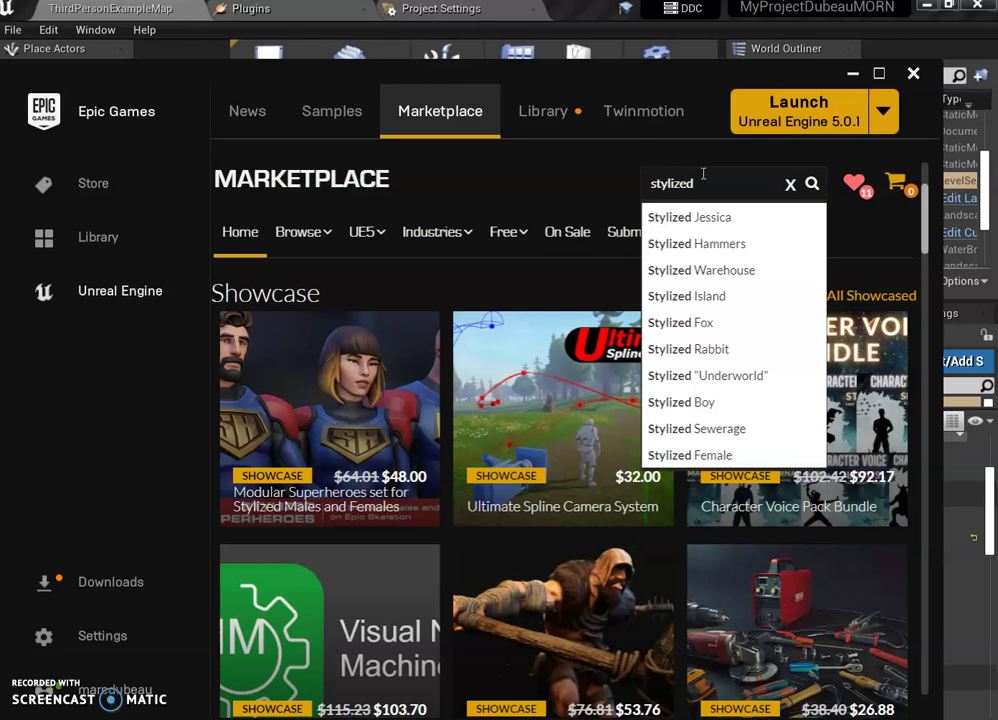
left_click(812, 183)
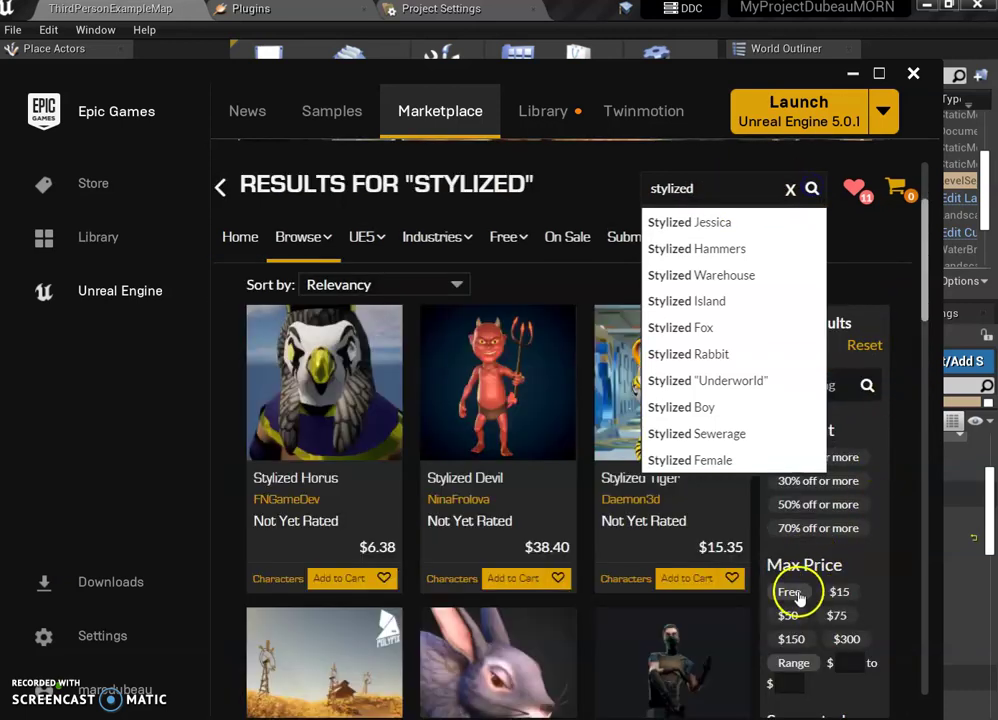
left_click(790, 593)
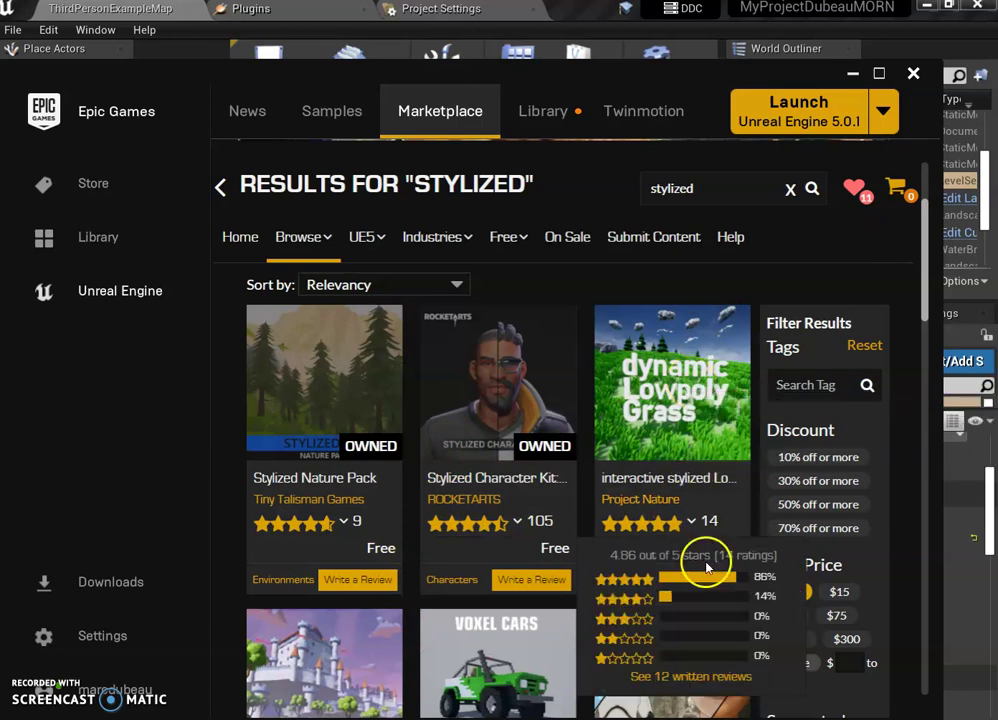
Add the free lowpoly grass pack to the cart and check it out
mouse_move(637, 538)
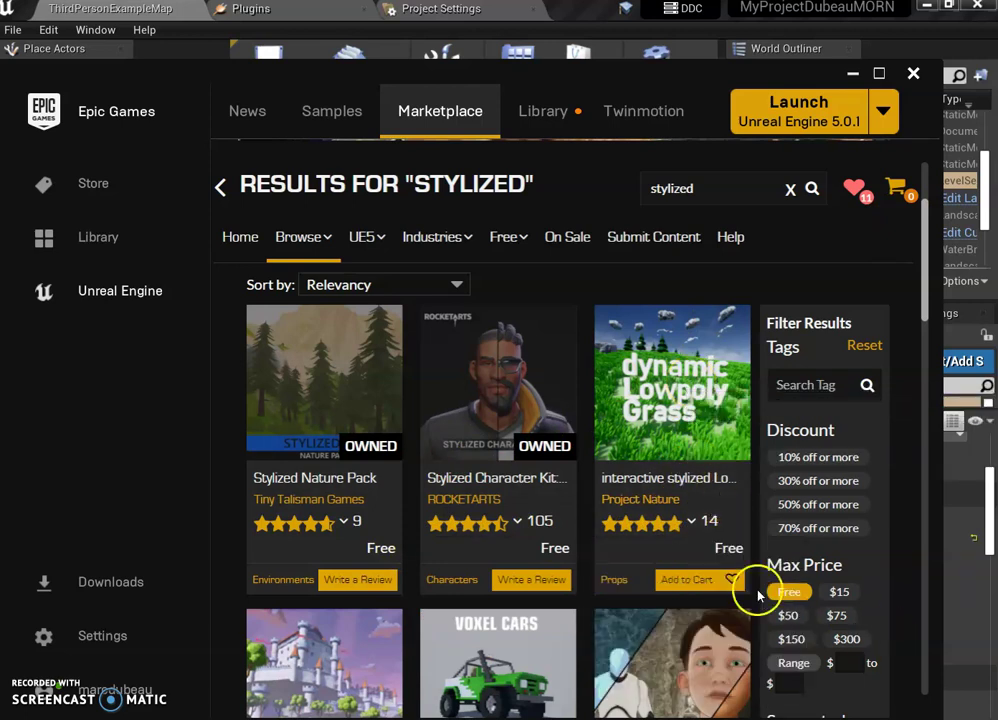
left_click(686, 580)
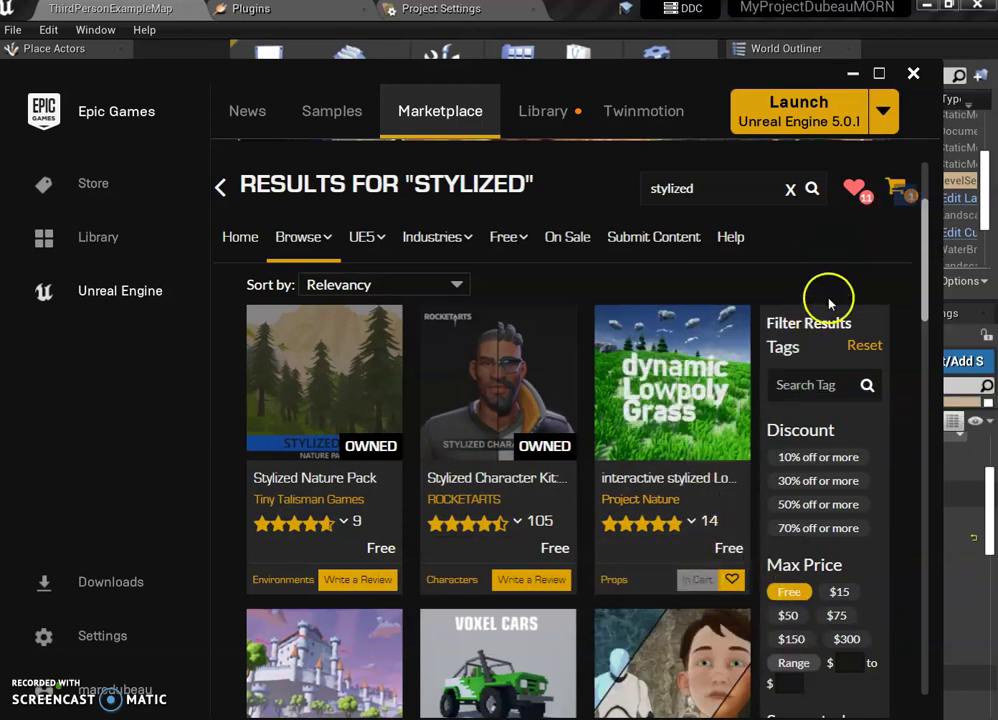
left_click(898, 190)
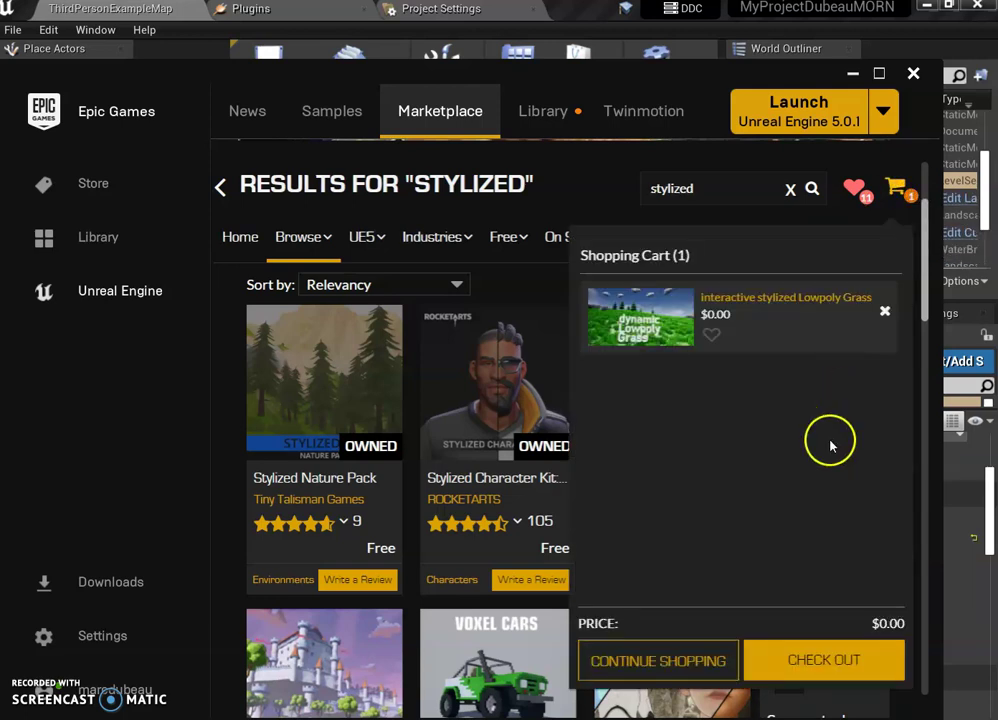
left_click(829, 658)
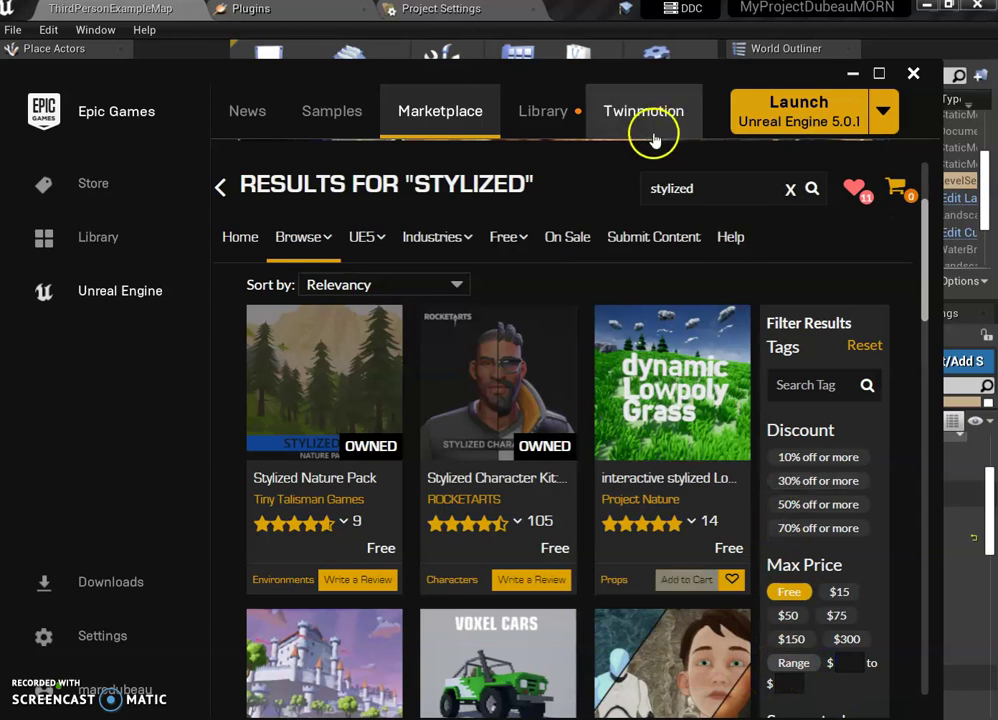
In the Library, search the Vault for 'nature', replacing the old search term
left_click(556, 120)
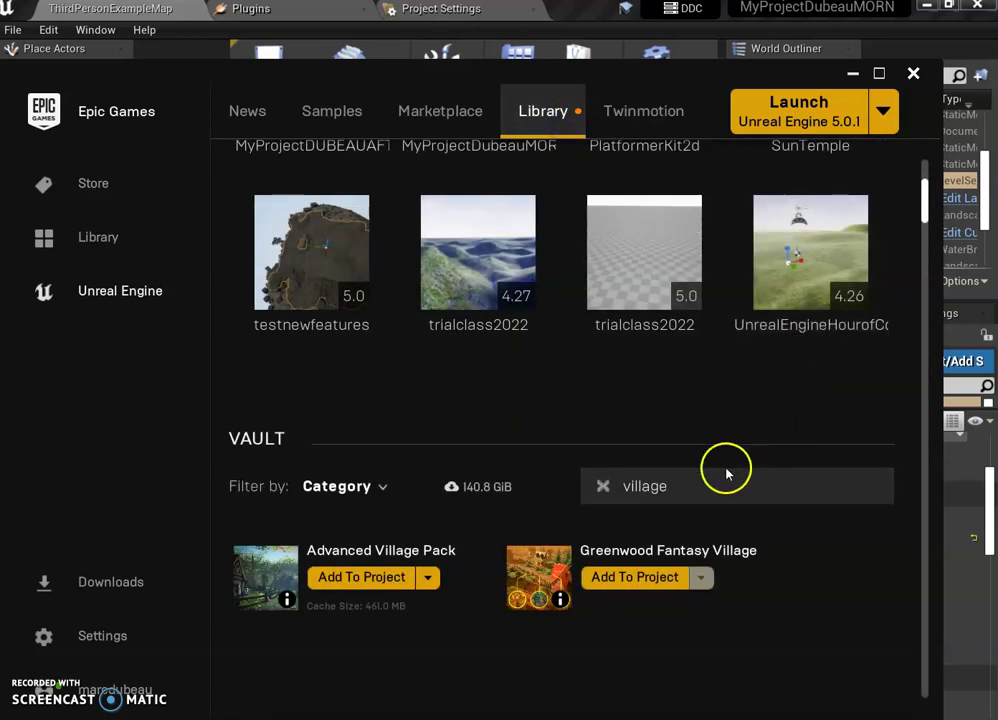
left_click_drag(680, 486, 614, 487)
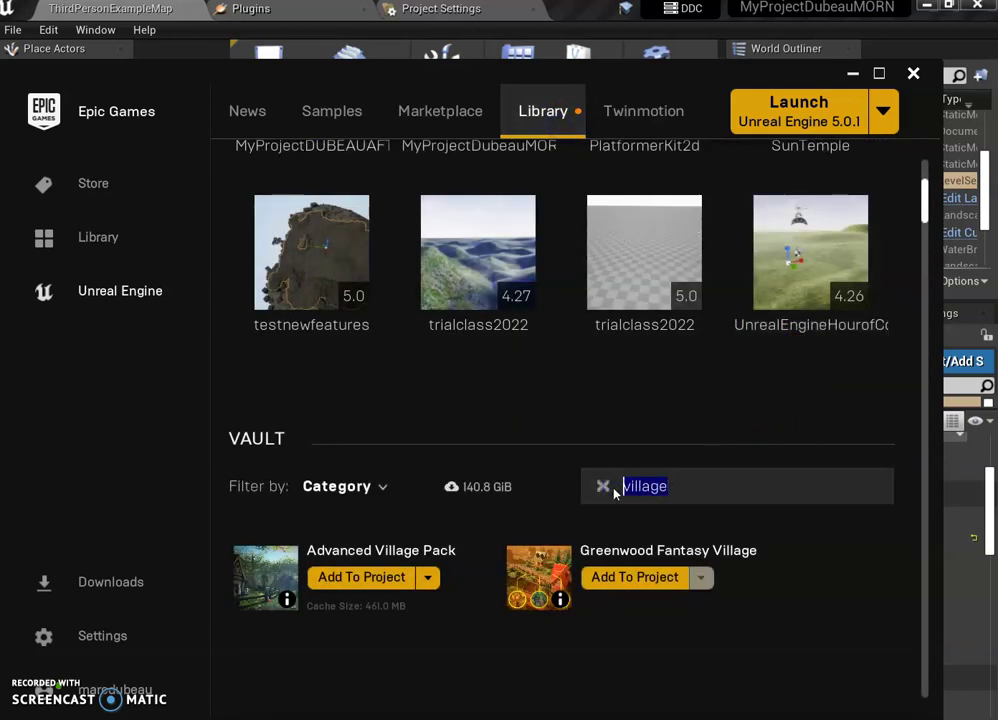
type("tree")
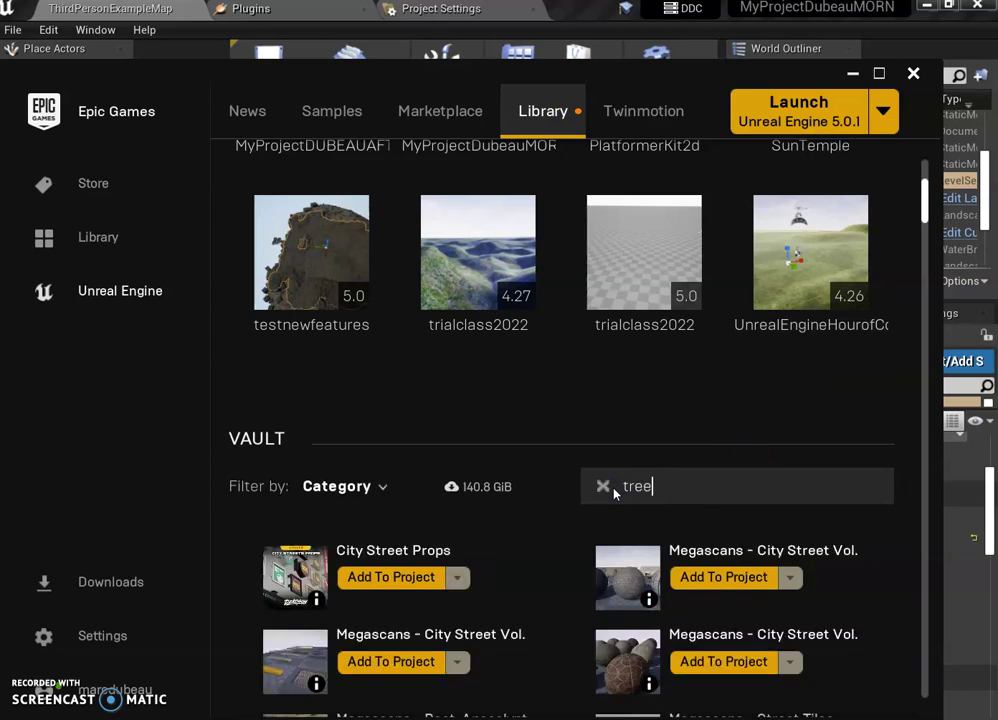
scroll(655, 536, "down", 2)
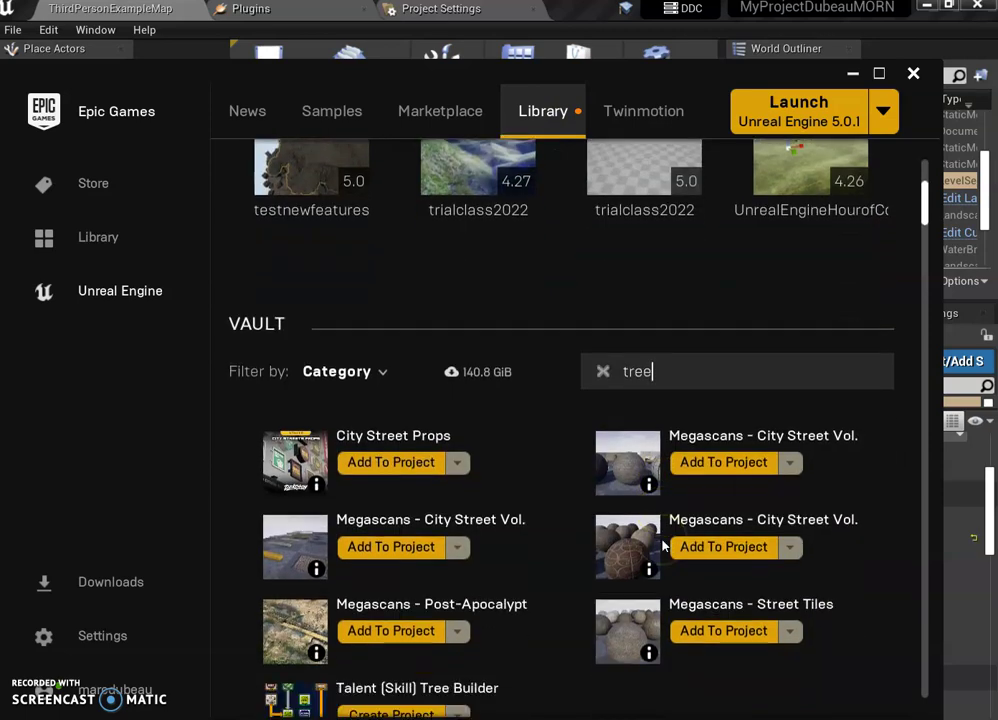
scroll(663, 545, "down", 2)
scroll(579, 597, "up", 1)
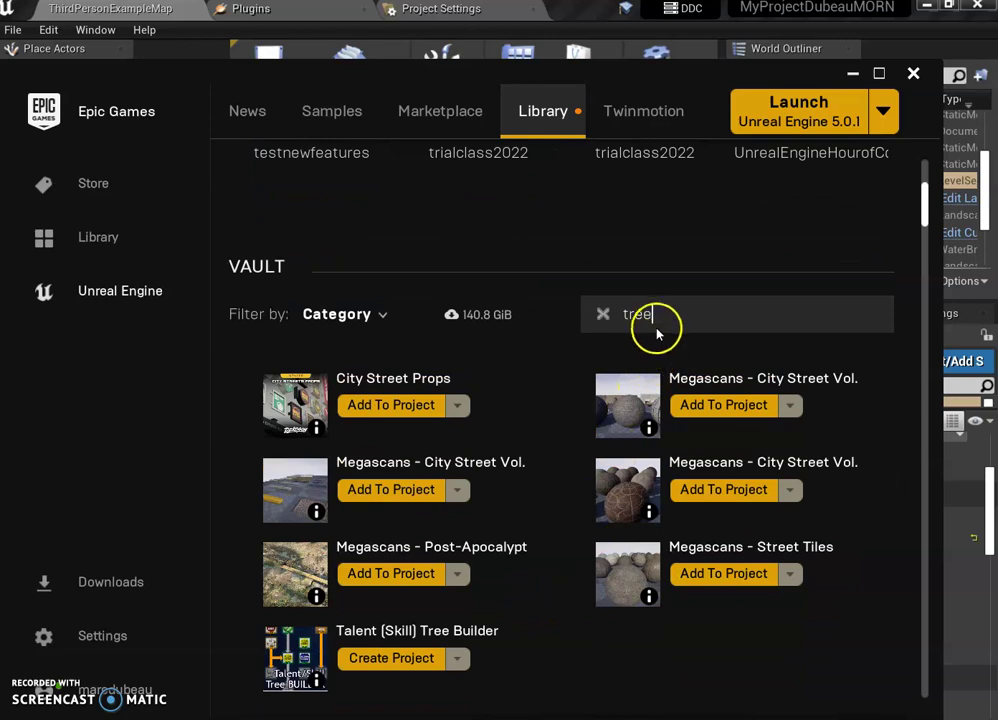
type("nature")
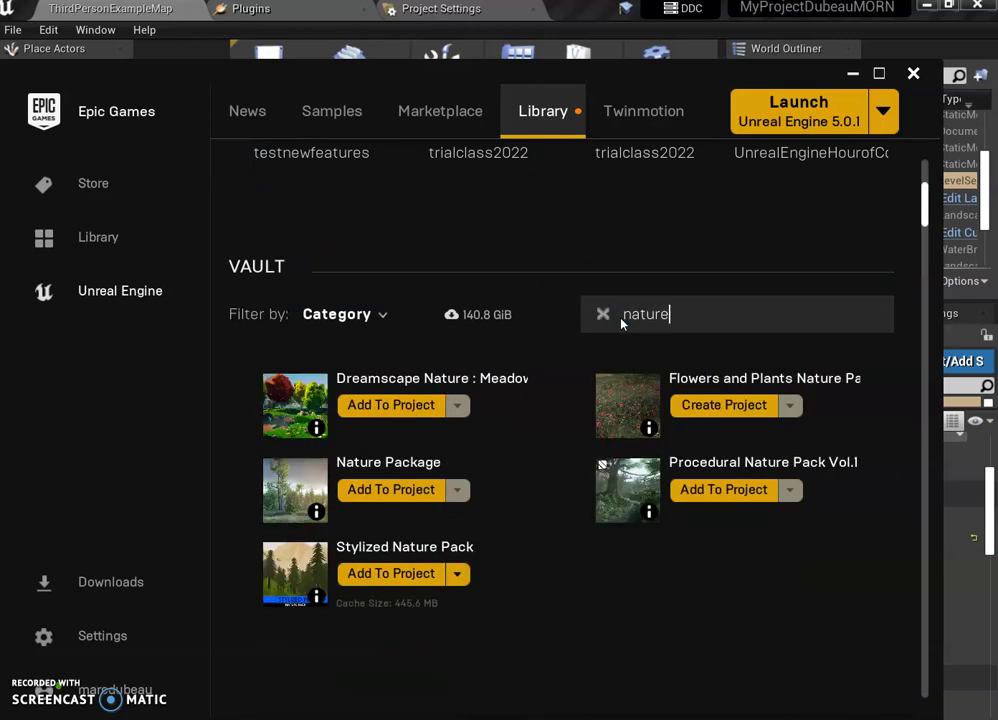
Add the Stylized Nature Pack to the current project
left_click(394, 578)
scroll(580, 460, "down", 1)
scroll(610, 480, "down", 1)
scroll(635, 490, "down", 1)
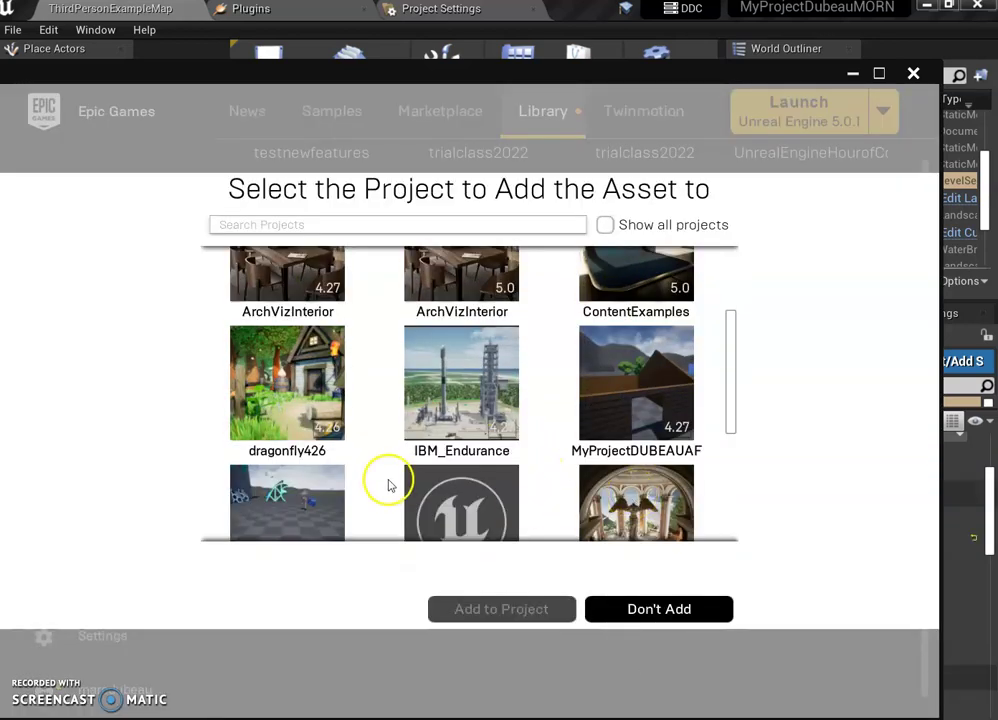
scroll(290, 495, "down", 1)
left_click(290, 455)
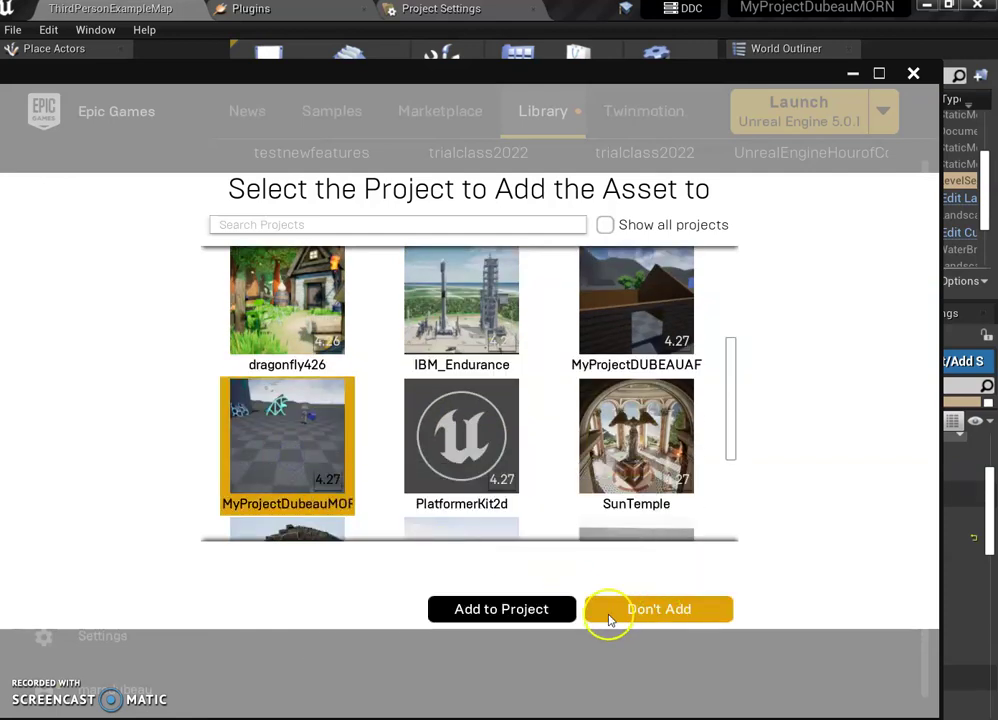
left_click(495, 607)
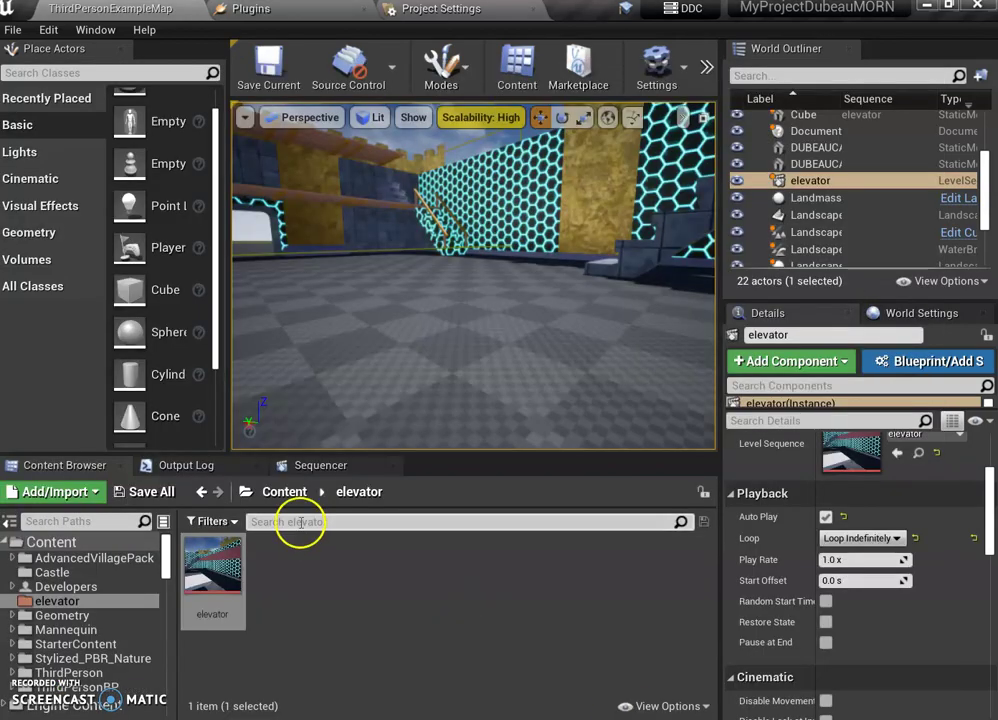
Colour the AdvancedVillagePack content folder brown with an existing swatch, then look around the level
left_click(284, 491)
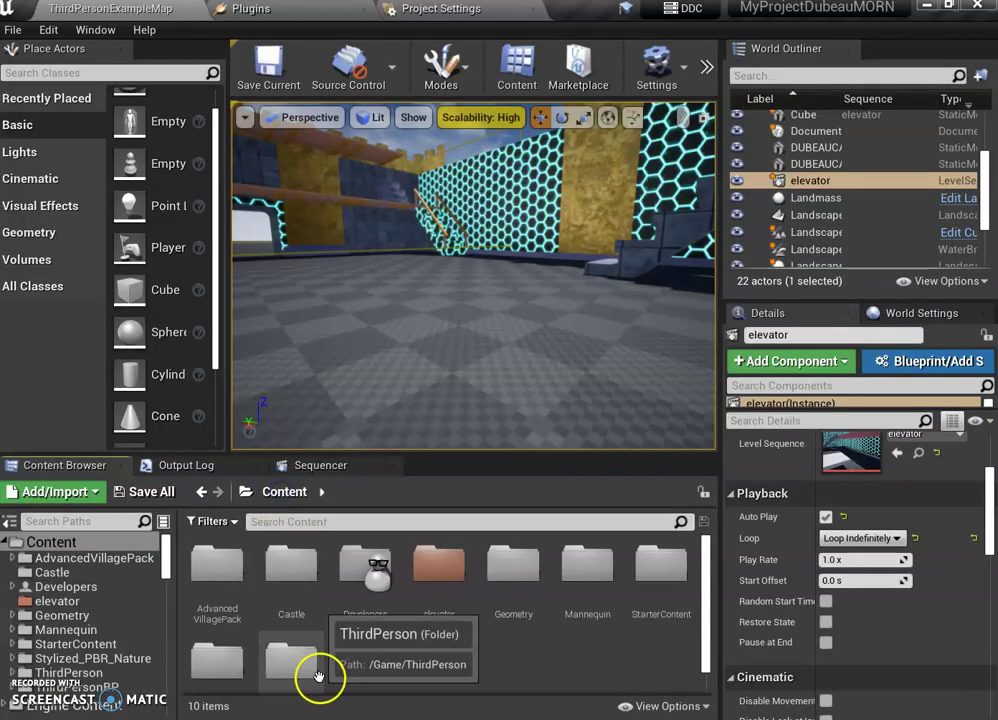
right_click(221, 581)
mouse_move(320, 286)
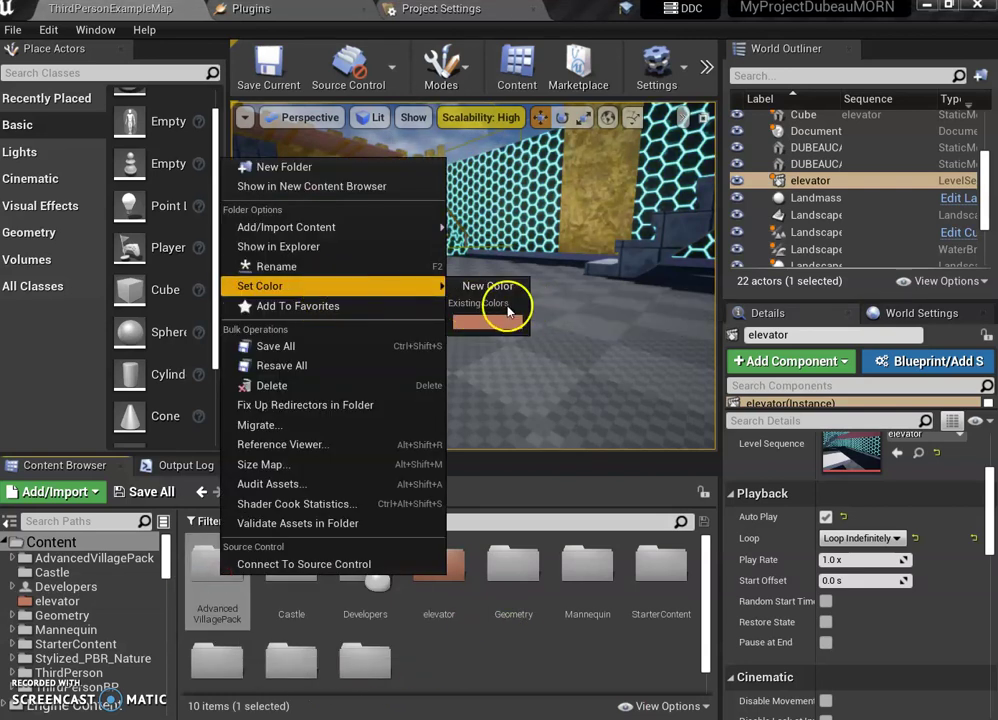
left_click(476, 321)
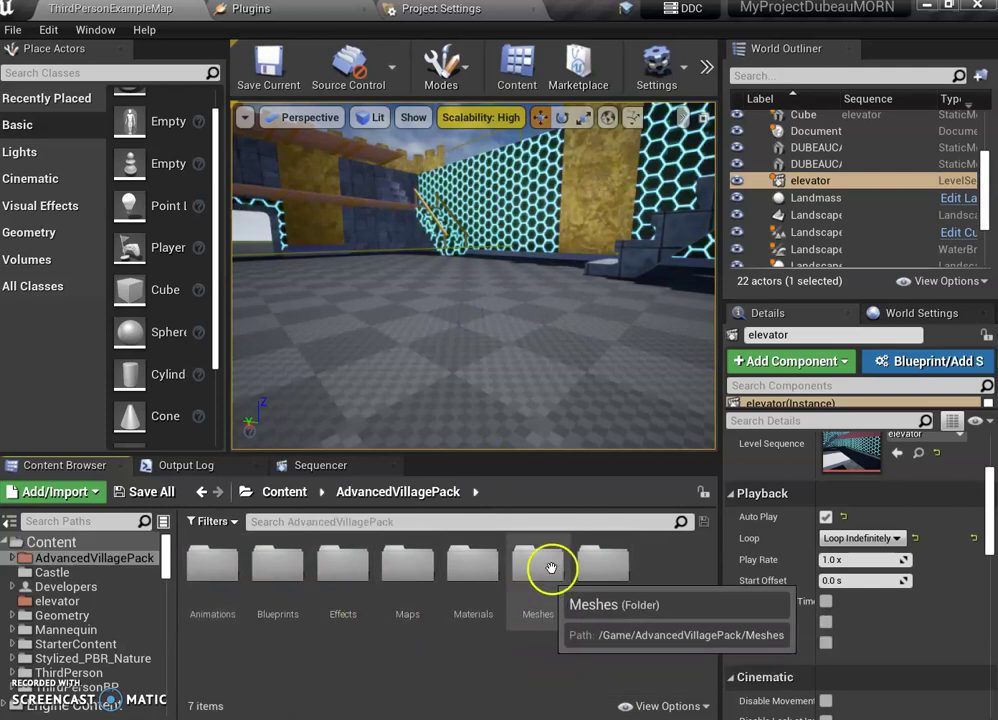
right_click_drag(571, 390, 566, 236)
From AdvancedVillagePack Meshes, place SM_Barrel and SM_House_Var02_LightsOn in the level
double_click(538, 565)
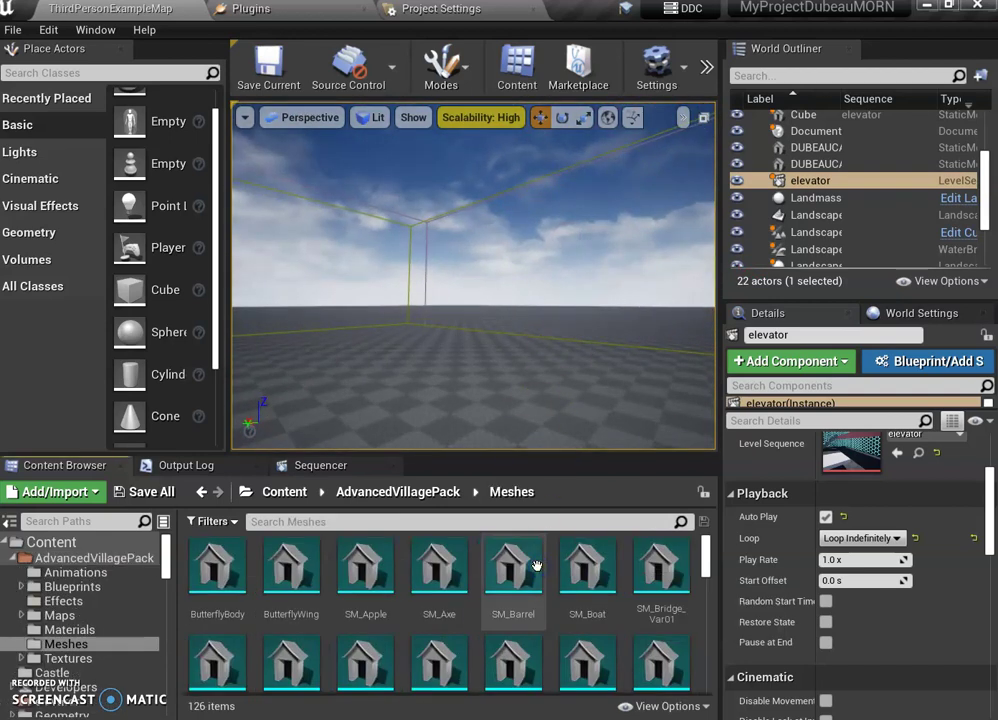
left_click_drag(537, 566, 573, 385)
scroll(548, 645, "down", 3)
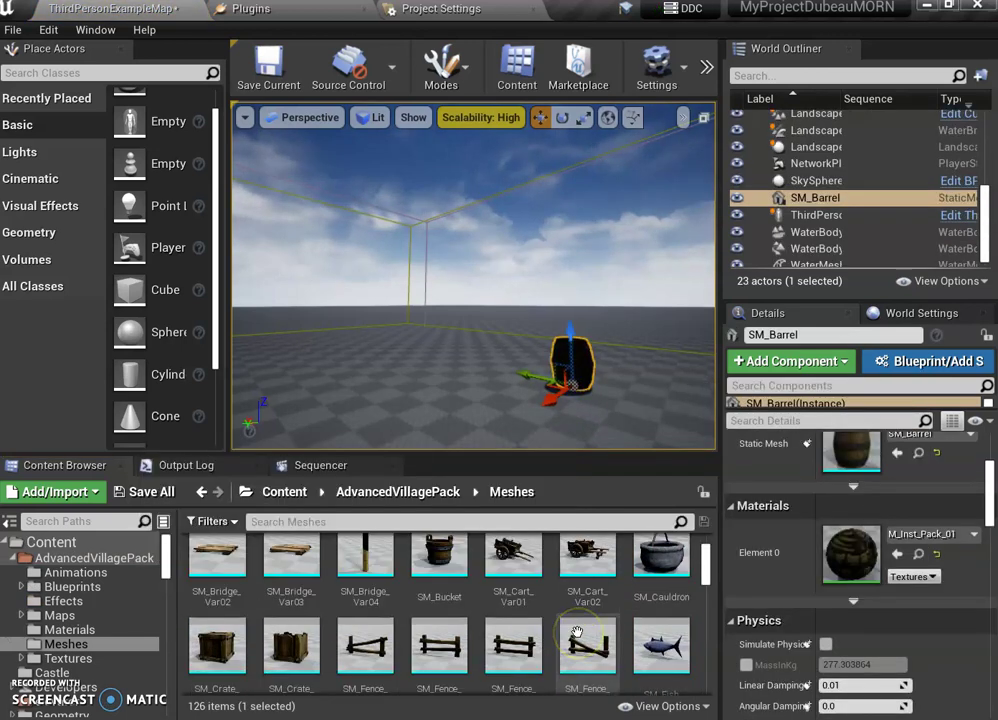
scroll(439, 638, "down", 3)
scroll(537, 641, "down", 4)
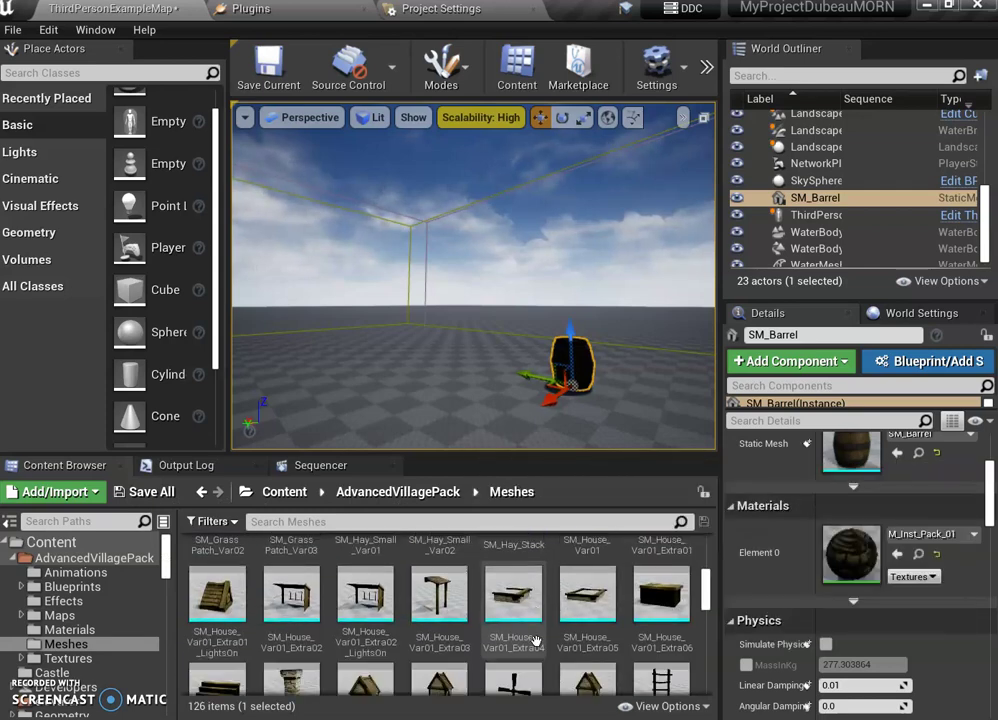
left_click(585, 608)
left_click_drag(585, 608, 398, 363)
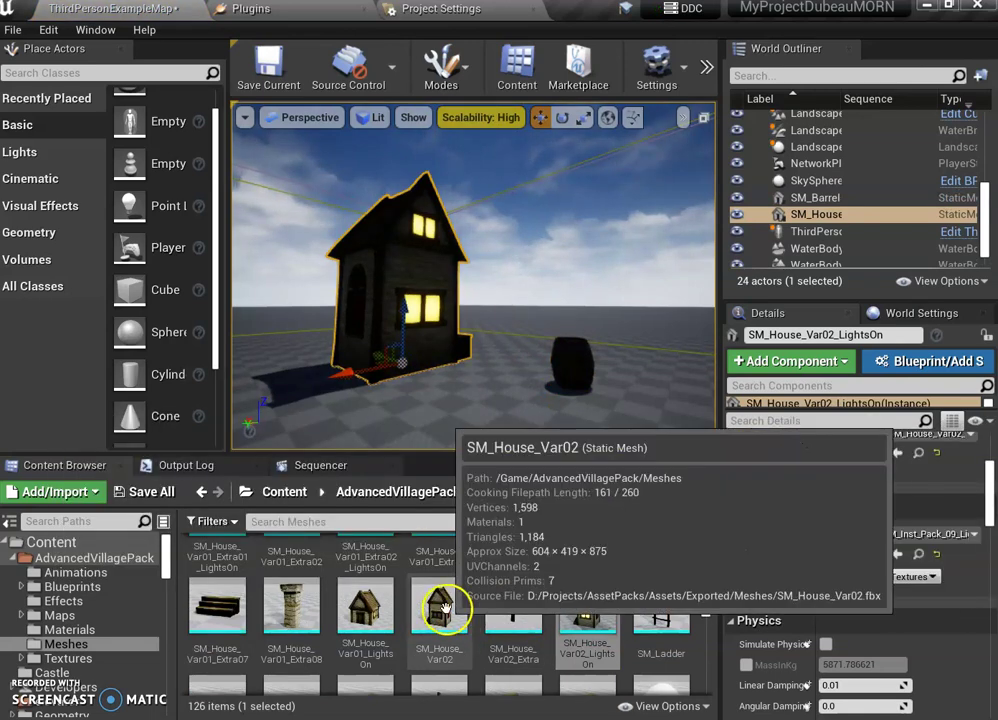
Place an SM_Mushroom_Var04 and Alt-drag a duplicate next to the barrel
scroll(300, 600, "down", 5)
scroll(350, 605, "up", 1)
left_click(360, 605)
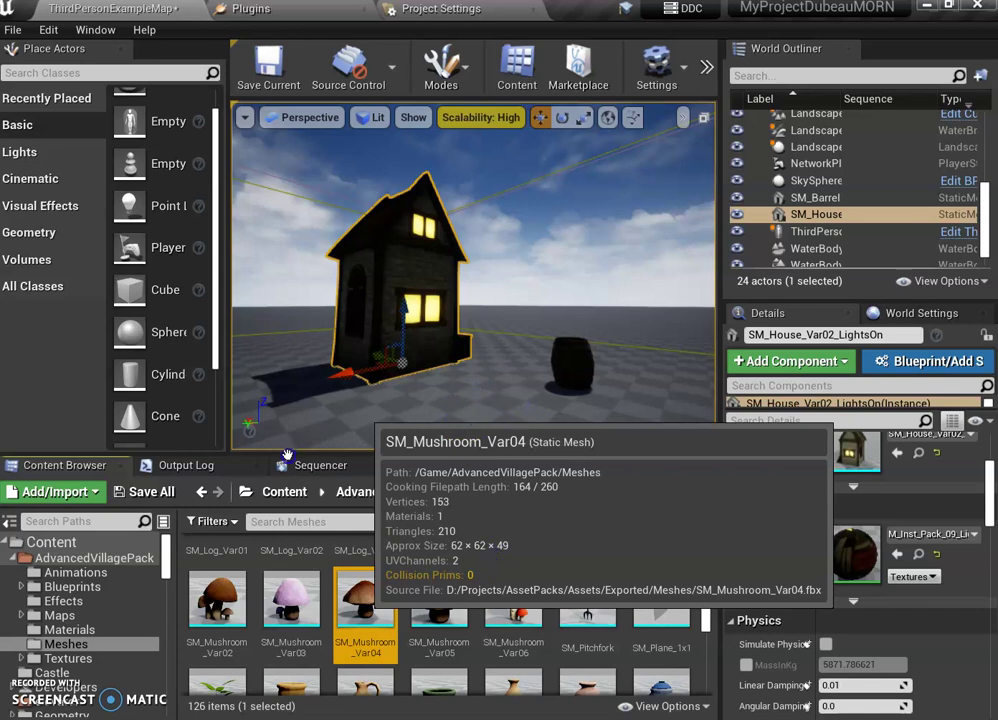
left_click_drag(416, 416, 423, 412)
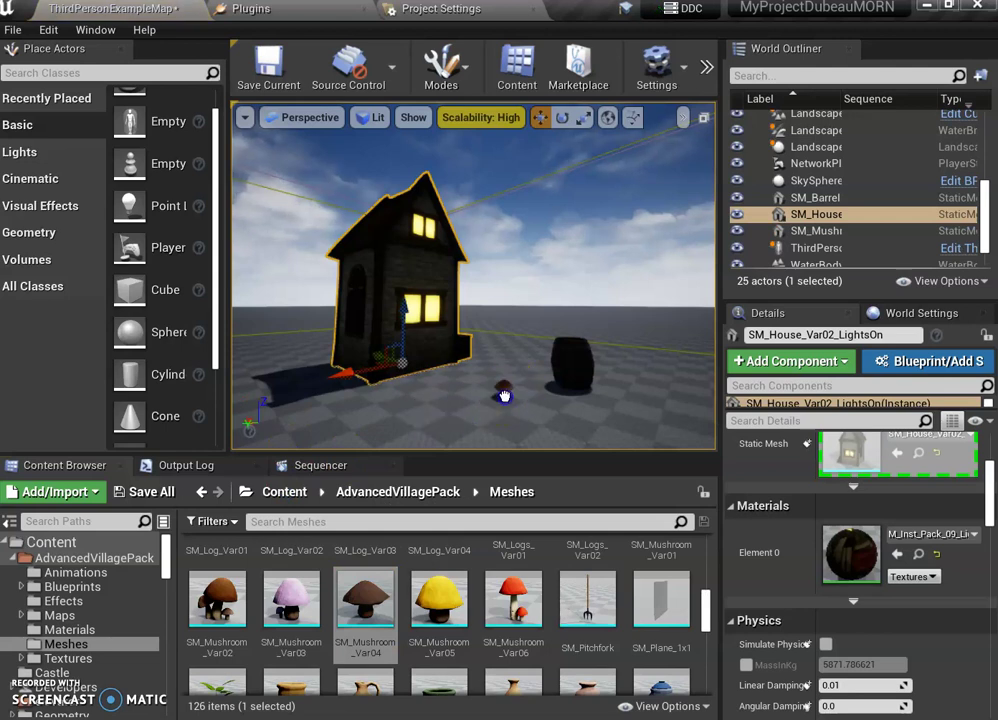
left_click(504, 394)
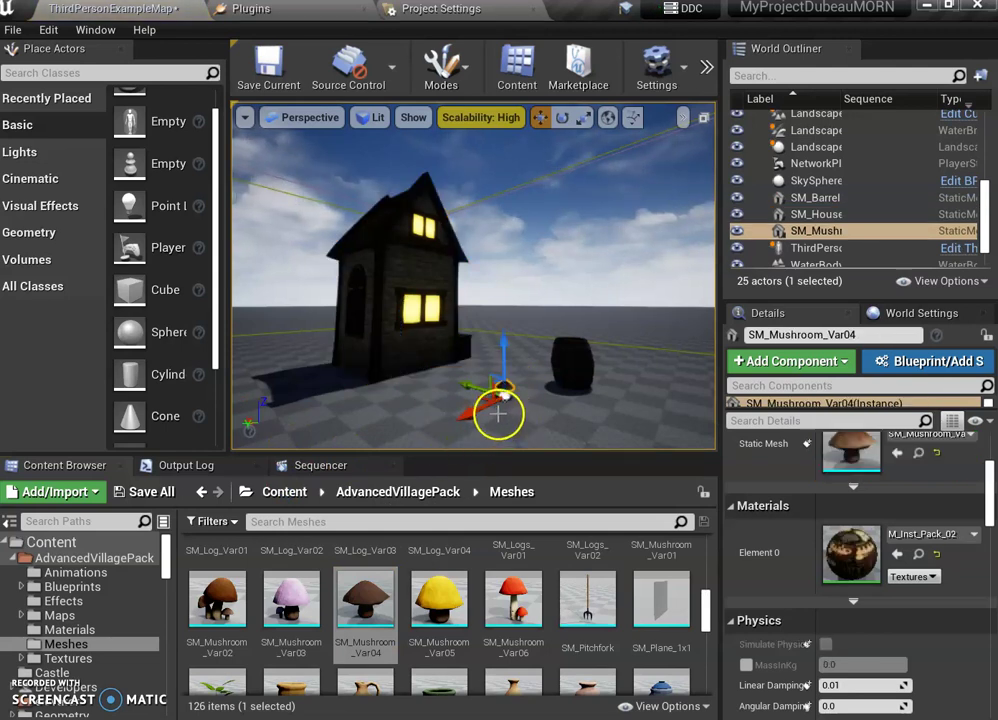
left_click_drag(478, 386, 418, 430, "alt")
left_click(576, 404)
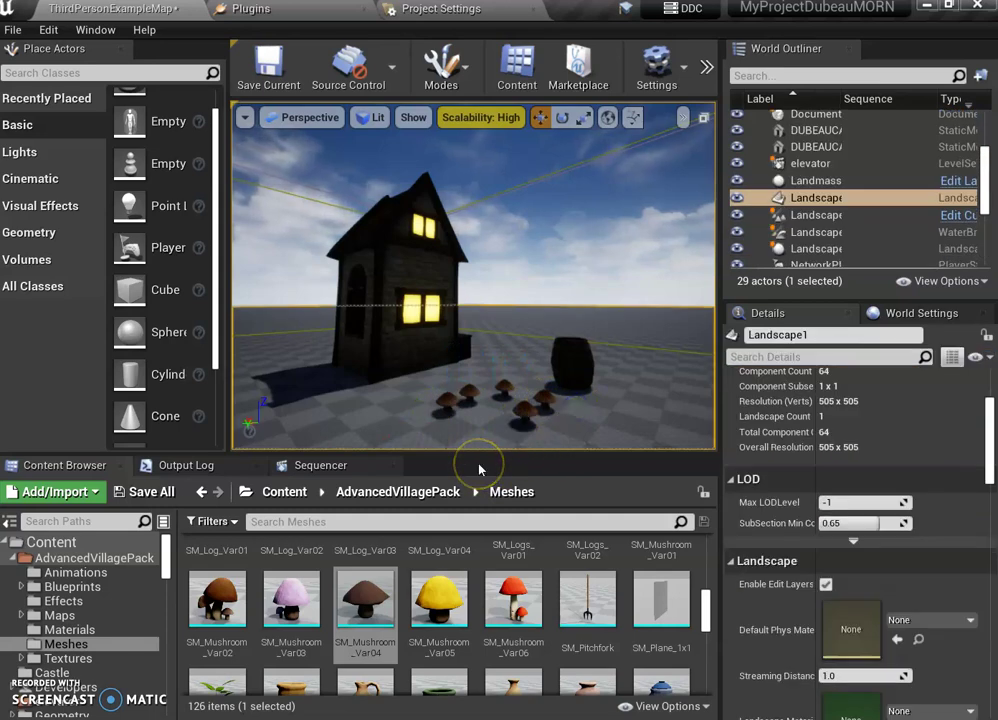
right_click_drag(363, 423, 550, 423)
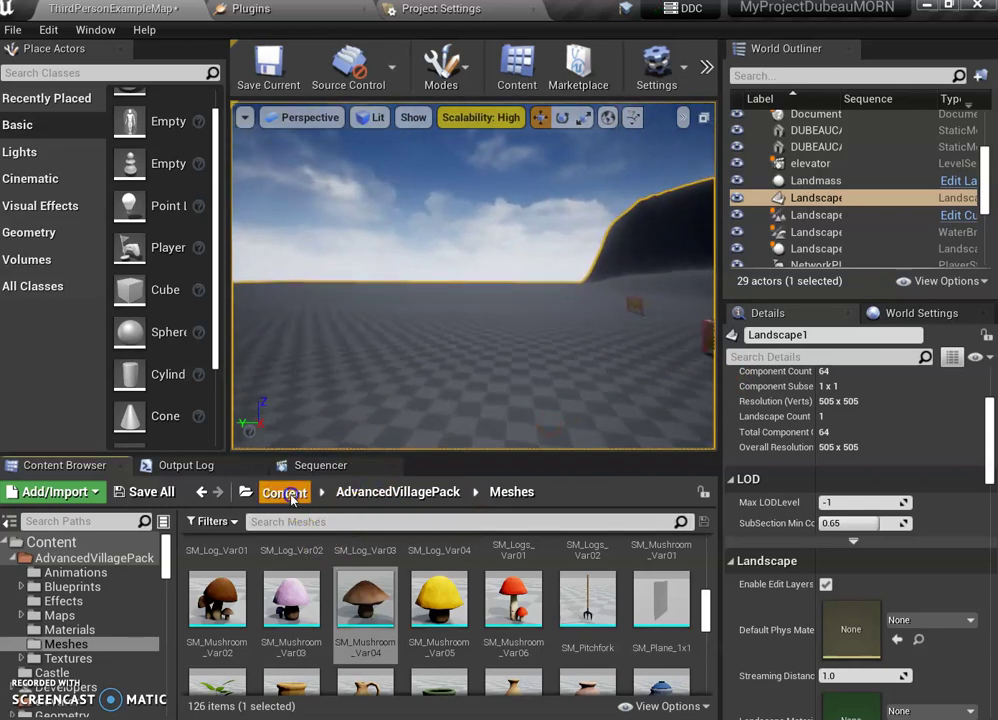
Colour the Stylized_PBR_Nature folder brown-orange
left_click(289, 493)
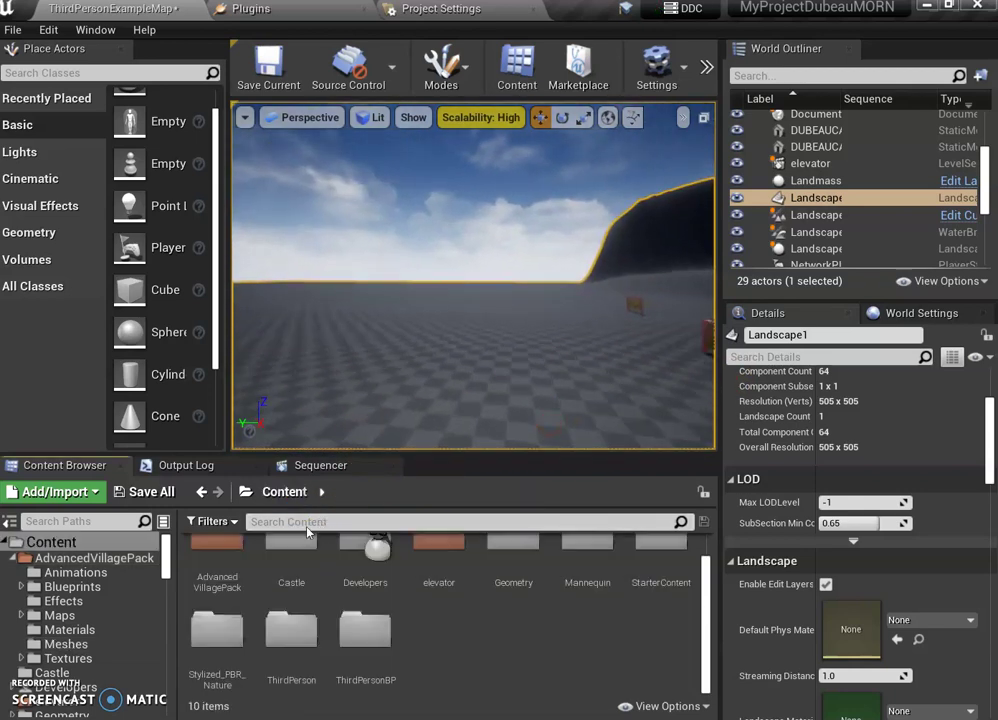
right_click(236, 654)
mouse_move(357, 359)
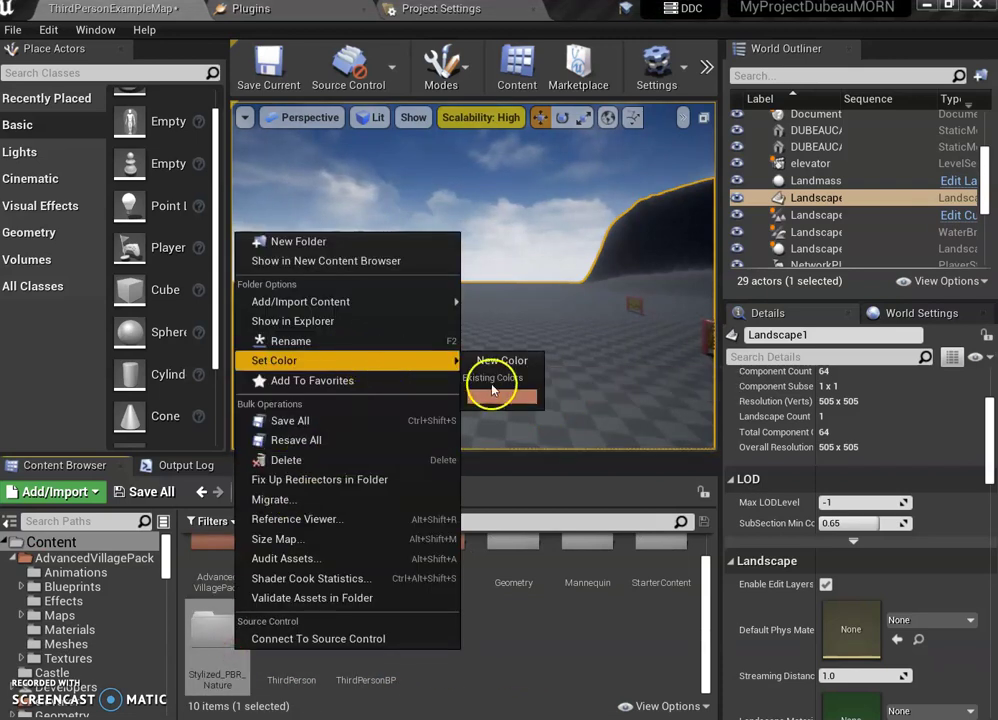
left_click(492, 394)
From Stylized_PBR_Nature Rocks > Assets, place SM_R_Rock_04 and SM_R_Rock_05 in the level
double_click(241, 632)
double_click(344, 580)
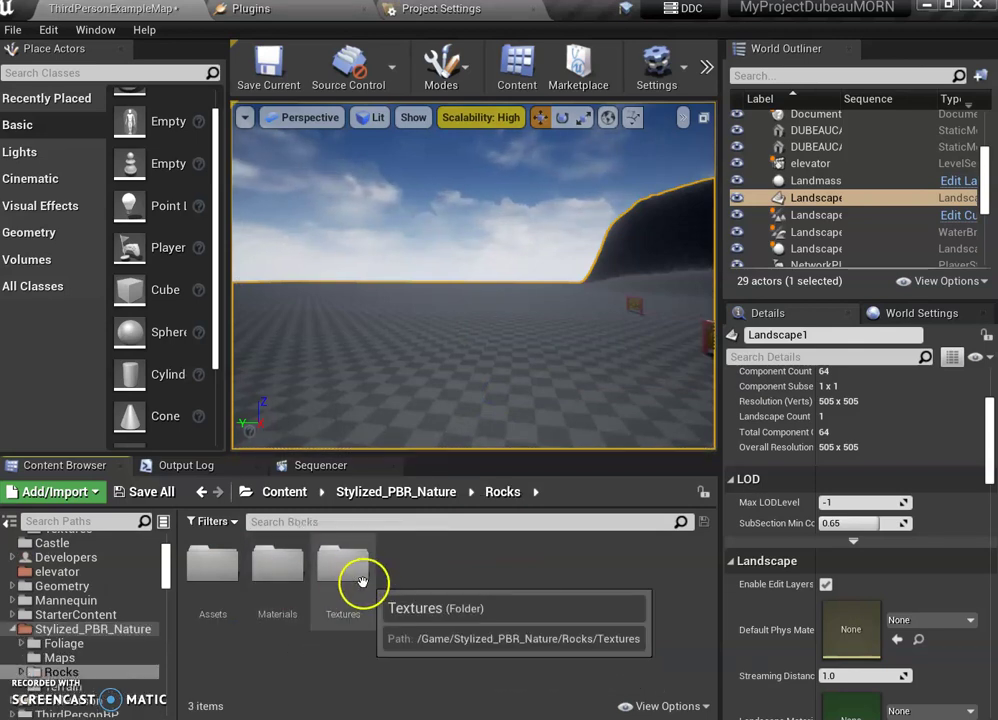
double_click(341, 568)
left_click(345, 579)
left_click(487, 495)
left_click(238, 585)
double_click(226, 585)
left_click(443, 566)
left_click_drag(440, 402, 414, 383)
left_click_drag(513, 560, 575, 408)
mouse_move(648, 420)
right_mouse_down()
mouse_move(560, 420)
mouse_move(937, 421)
right_mouse_up()
left_click(441, 495)
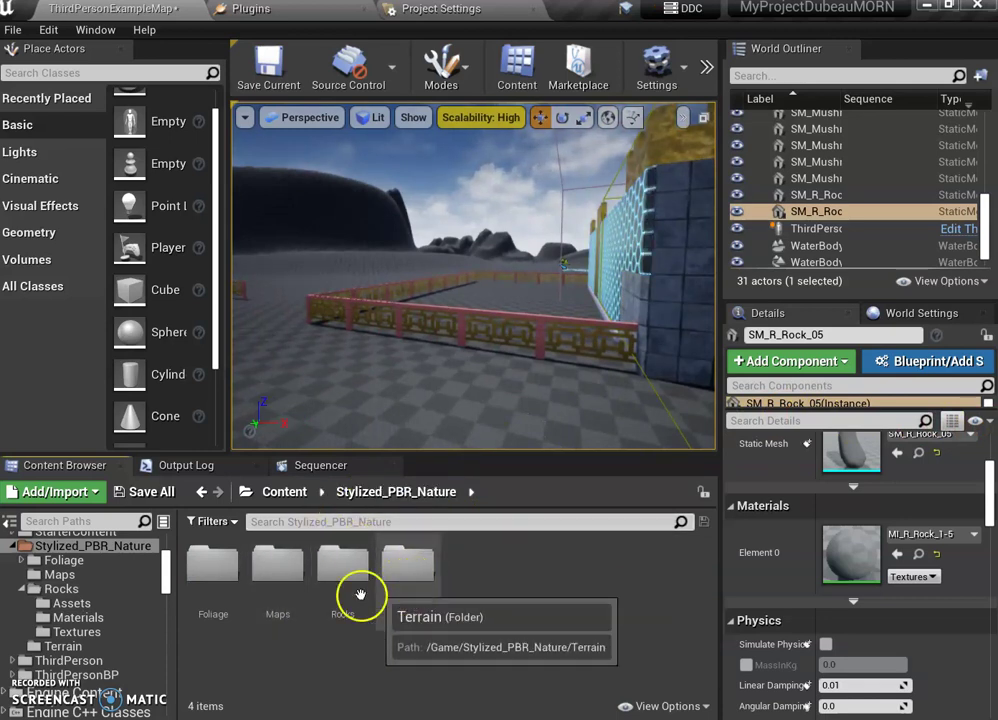
Place SM_Common_Tree_01 from Foliage > Assets and frame it against the castle wall and house
double_click(213, 582)
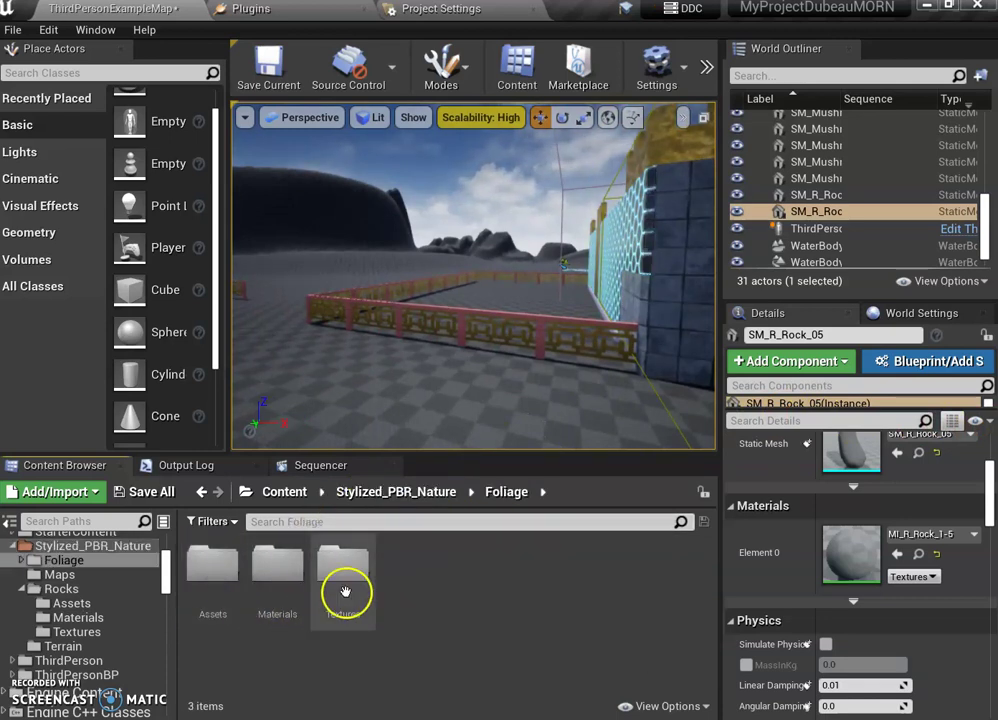
double_click(218, 572)
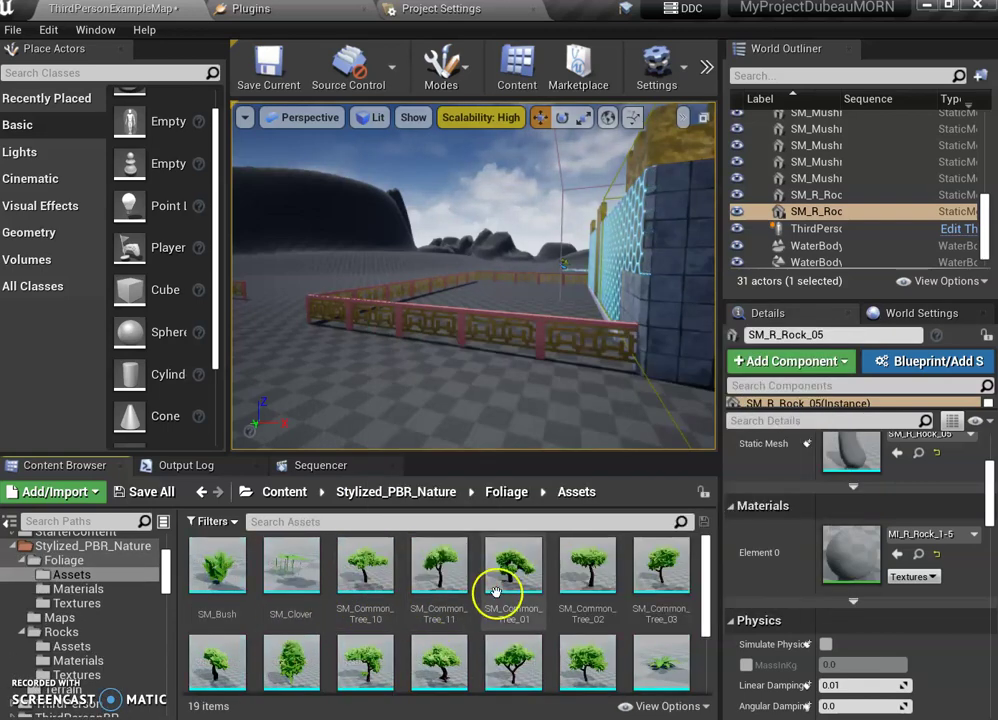
left_click(502, 590)
left_click_drag(418, 392, 363, 347)
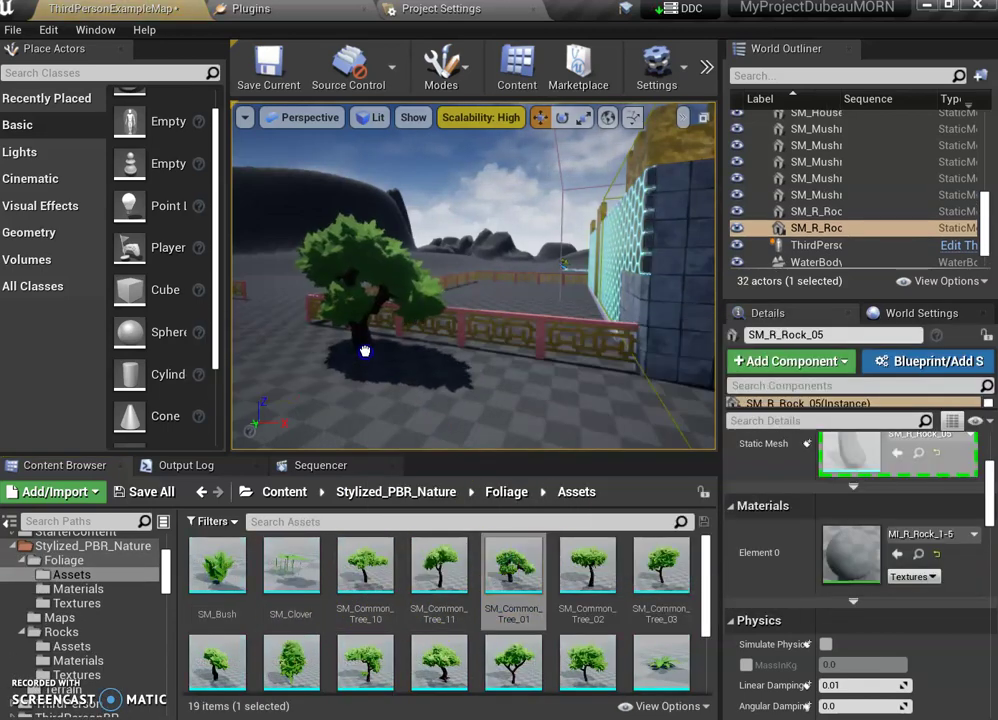
right_click_drag(481, 434, 735, 398)
right_click_drag(419, 374, 455, 310)
right_click_drag(578, 378, 658, 345)
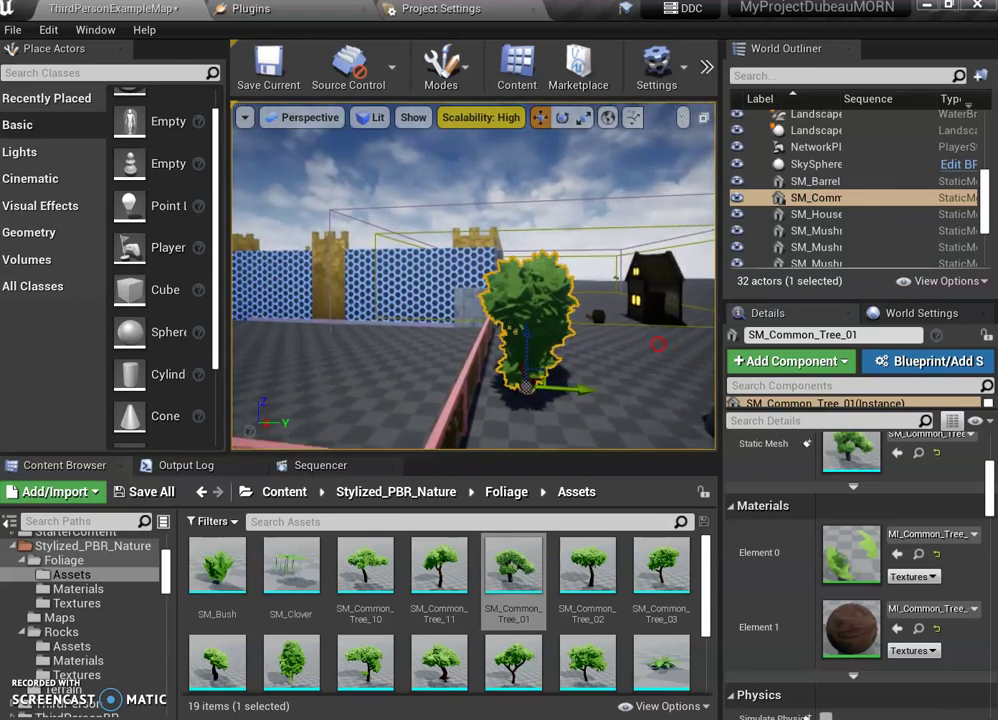